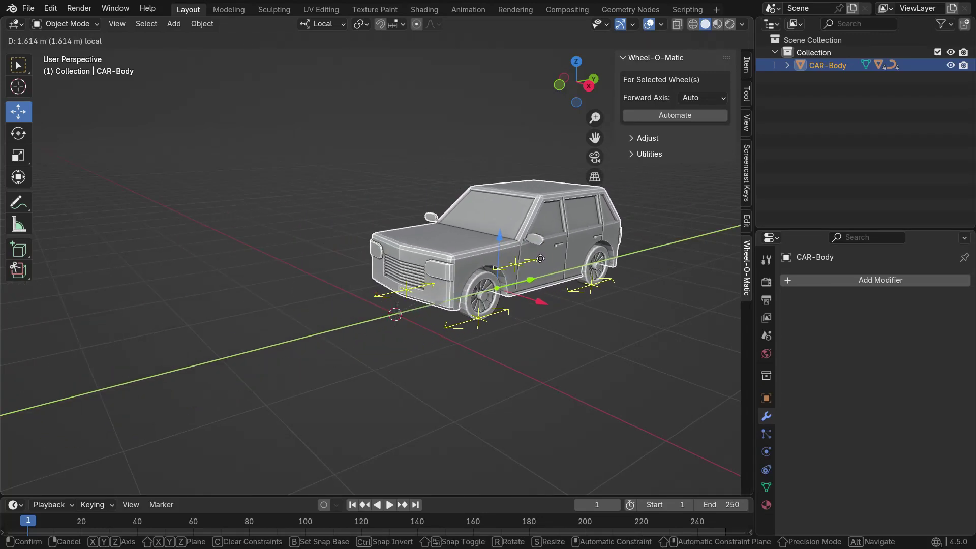
# Rotate the car body about its Z axis and start moving it along its local Y axis
pyautogui.press('r')
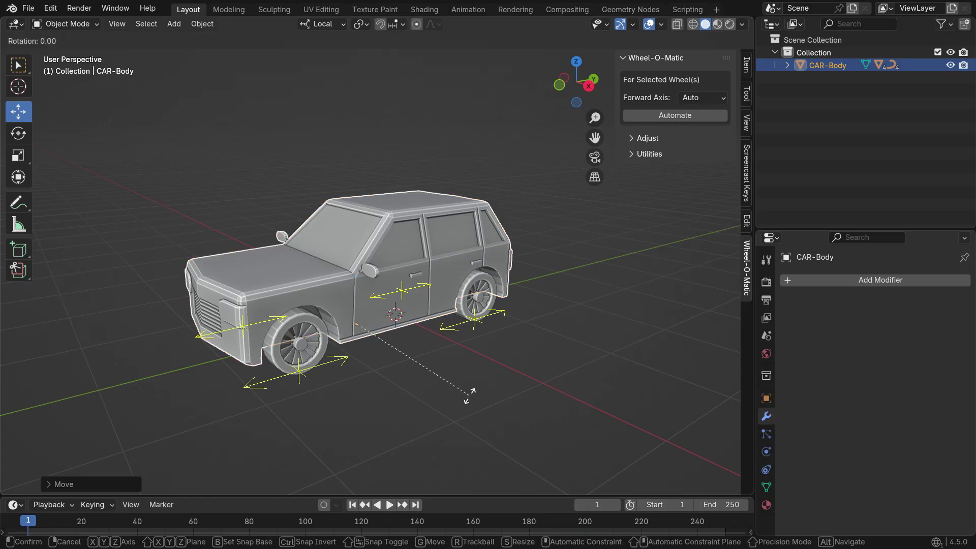
pyautogui.press('z')
pyautogui.click(355, 443)
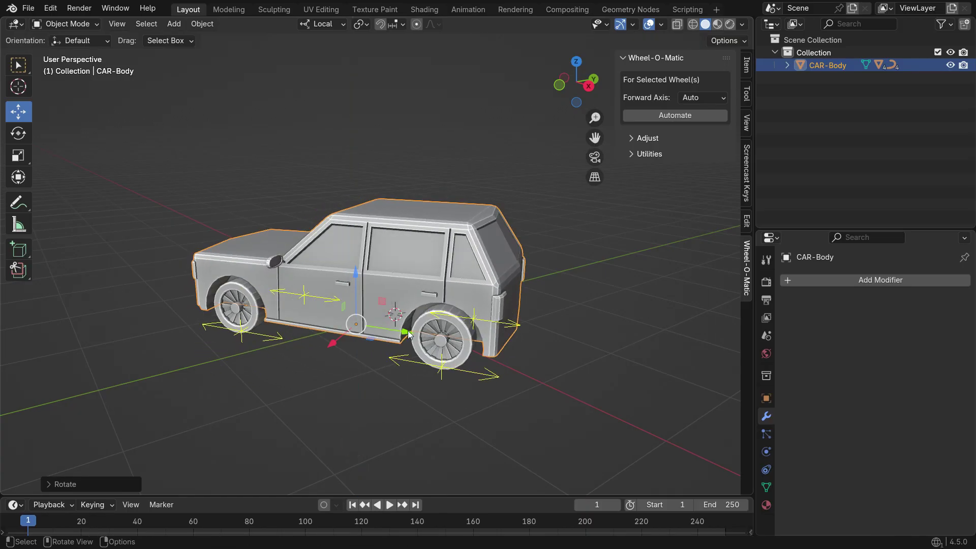
pyautogui.moveTo(408, 334); pyautogui.dragTo(410, 335)
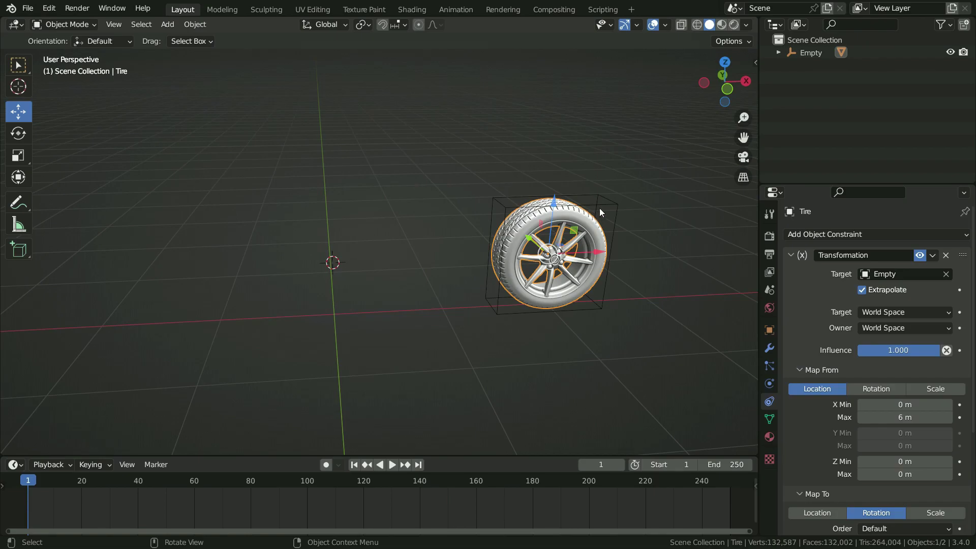
# Move the empty that controls the tire along the X axis
pyautogui.click(606, 204)
pyautogui.moveTo(600, 252)
pyautogui.mouseDown()
pyautogui.moveTo(578, 274)
pyautogui.moveTo(157, 275)
pyautogui.moveTo(467, 263)
pyautogui.moveTo(490, 256)
pyautogui.moveTo(208, 271)
pyautogui.moveTo(583, 246)
pyautogui.mouseUp()
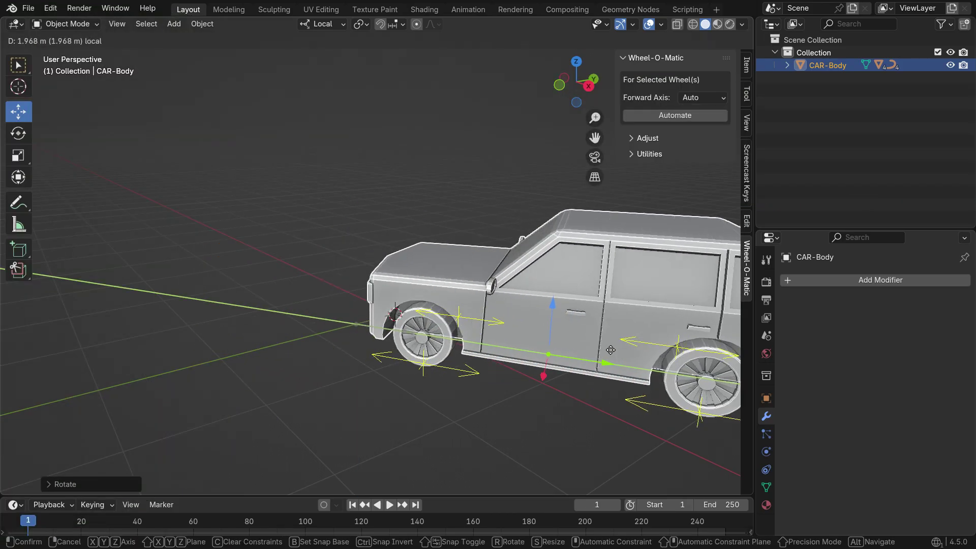
# Place the car body along its local Y axis and start rotating it about its X axis
pyautogui.click(540, 439)
pyautogui.press('r')
pyautogui.press('x')
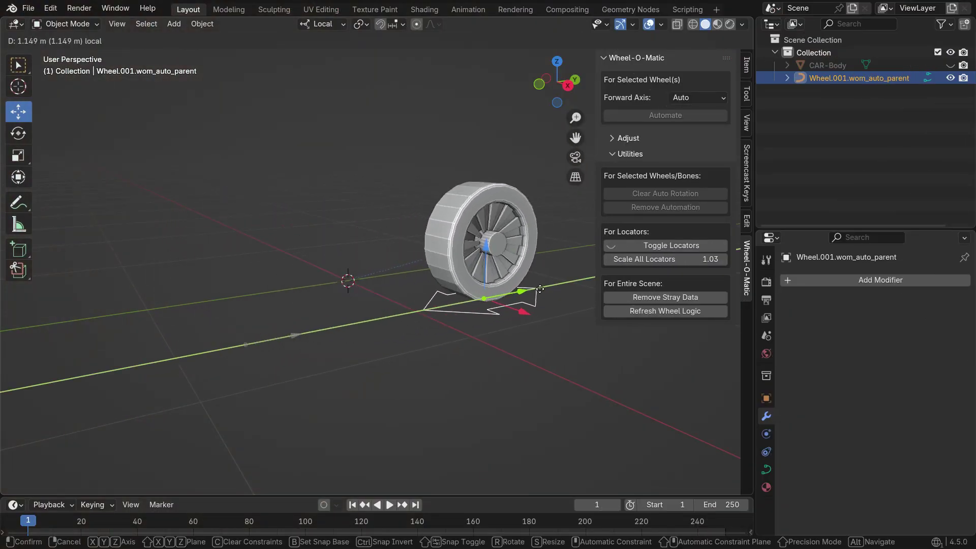
# Tilt the Wheel.001 parent locator 43.2° about its local X axis and slide it along its local Y axis
pyautogui.click(322, 396)
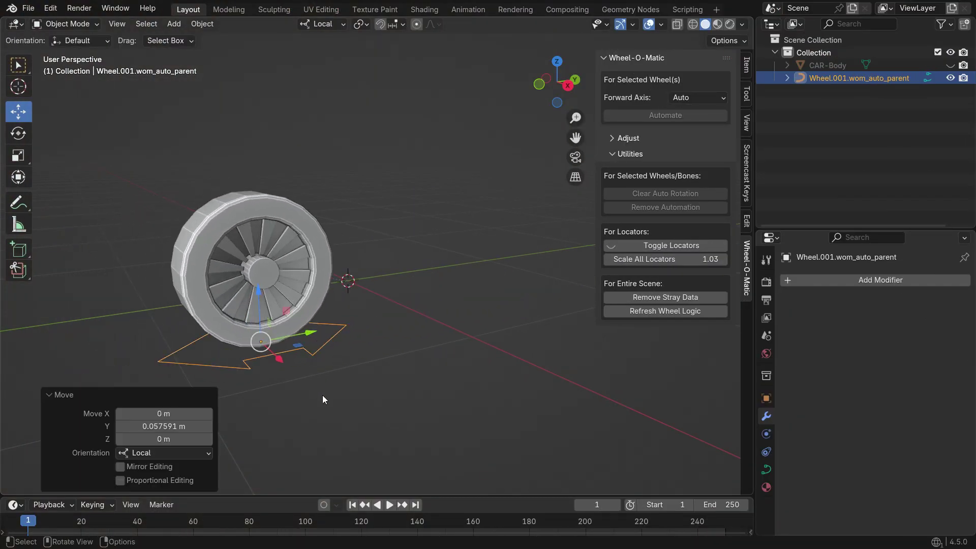
pyautogui.press('r')
pyautogui.press('x')
pyautogui.click(288, 325)
pyautogui.press('g')
pyautogui.press('y')
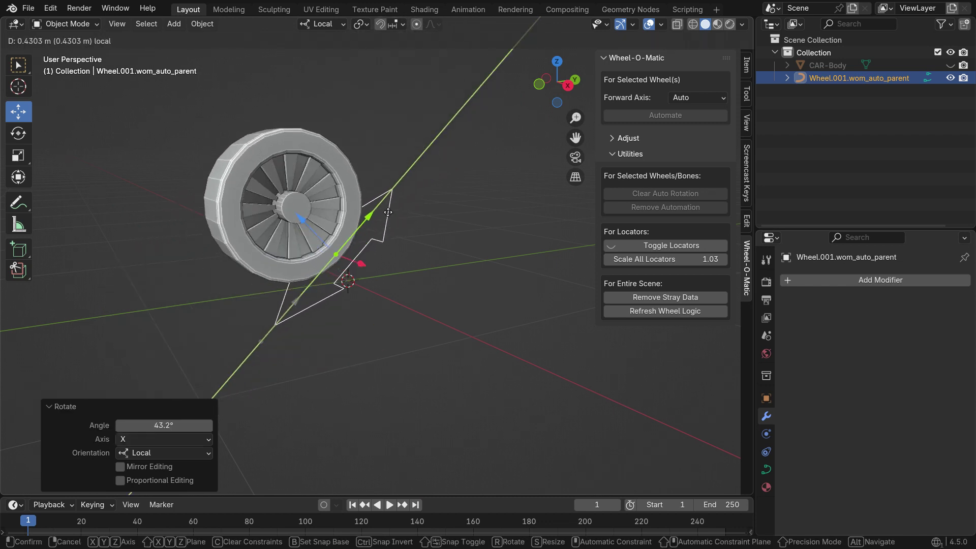
pyautogui.click(321, 345)
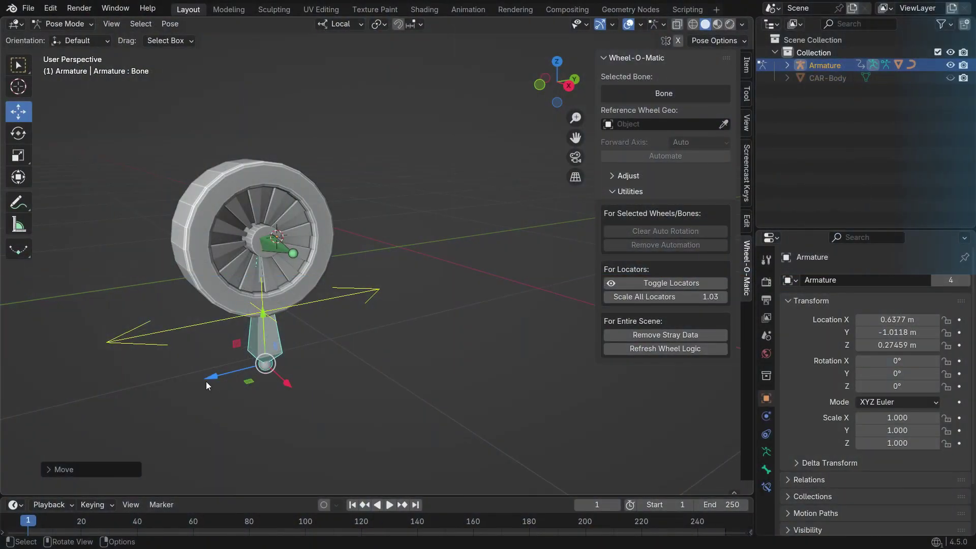
# Move the wheel's armature bone along its local Z axis and turn it about its local Y axis
pyautogui.press('g')
pyautogui.press('z')
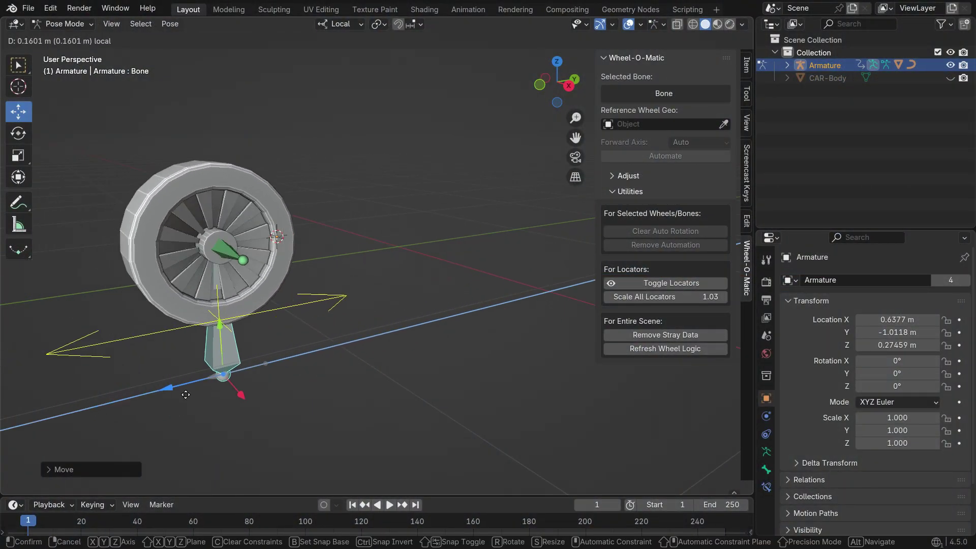
pyautogui.click(363, 431)
pyautogui.press('r')
pyautogui.press('y')
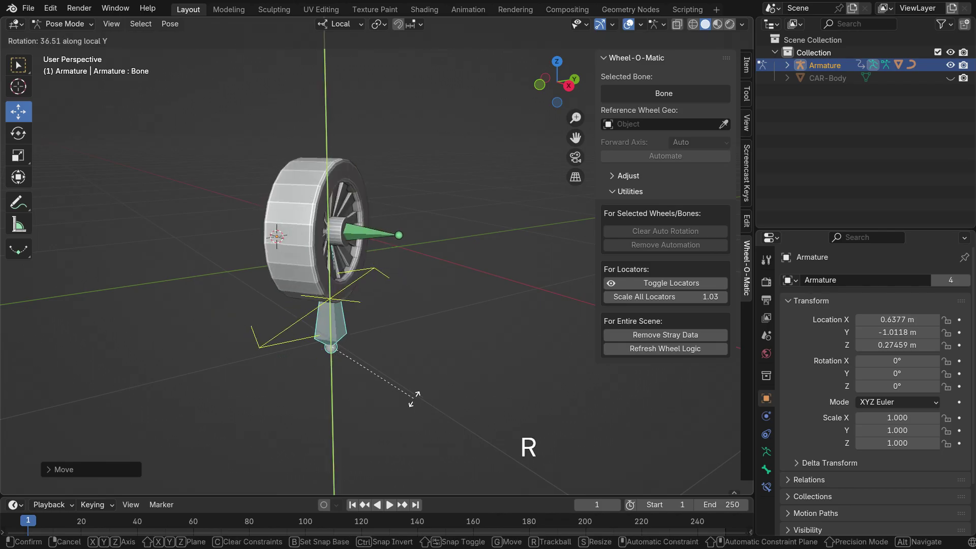
pyautogui.click(279, 361)
pyautogui.press('g')
pyautogui.press('z')
pyautogui.press('z')
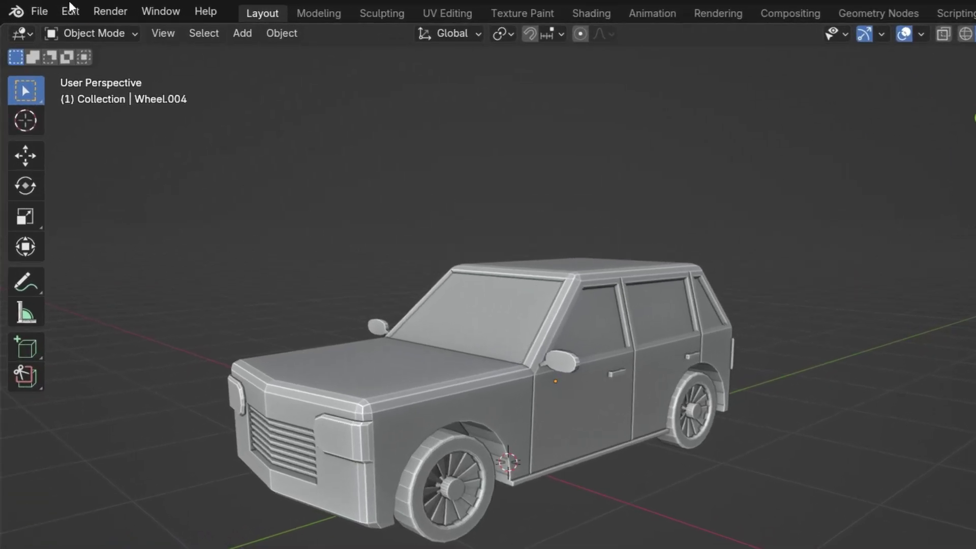
# Search the available extensions in the preferences for "wheel"
pyautogui.click(70, 10)
pyautogui.click(140, 259)
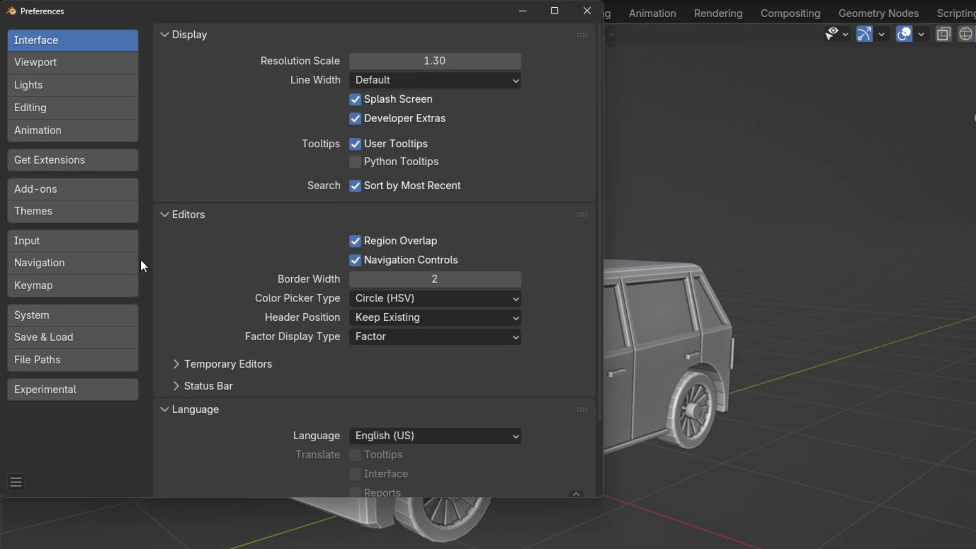
pyautogui.click(81, 162)
pyautogui.click(251, 37)
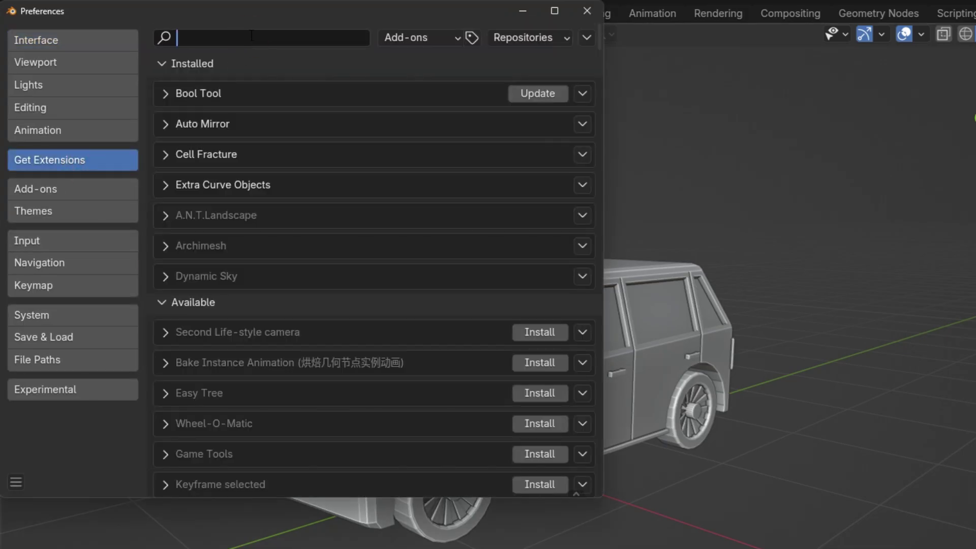
pyautogui.write('wheel')
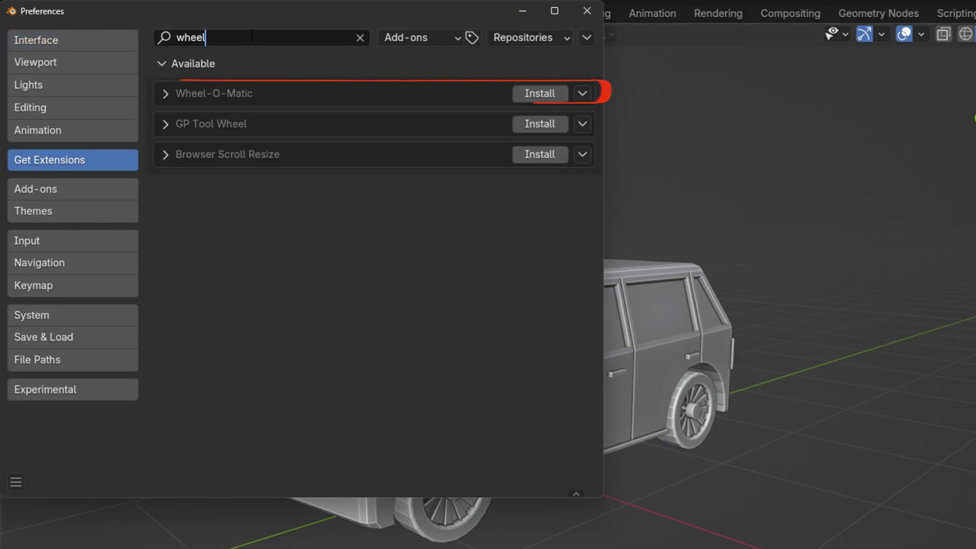
# Install the Wheel-O-Matic extension and show its panel in the viewport sidebar
pyautogui.click(534, 94)
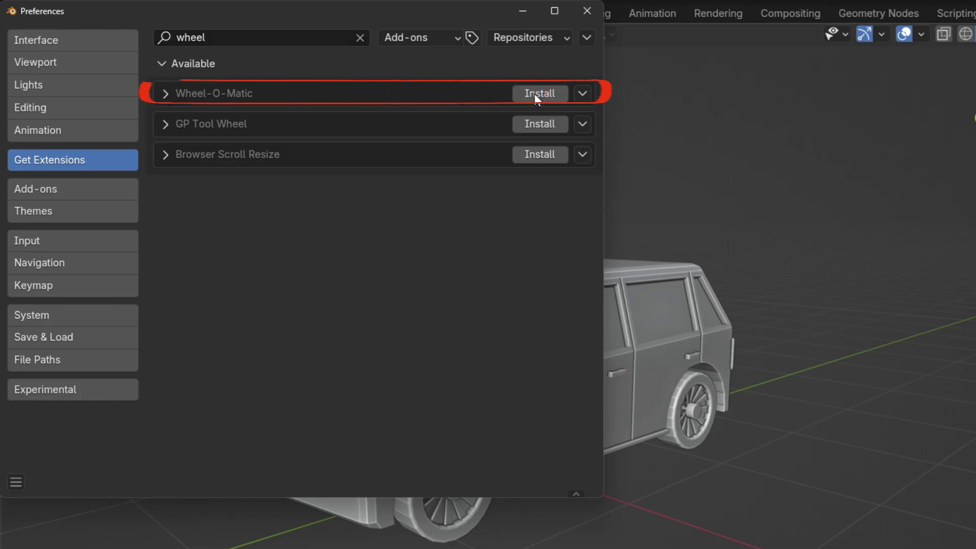
pyautogui.click(585, 15)
pyautogui.press('n')
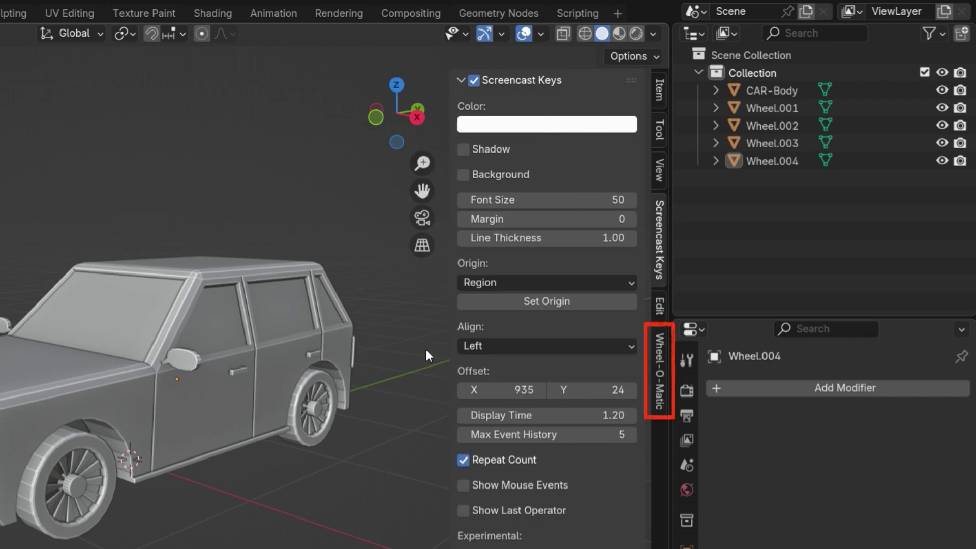
pyautogui.click(659, 381)
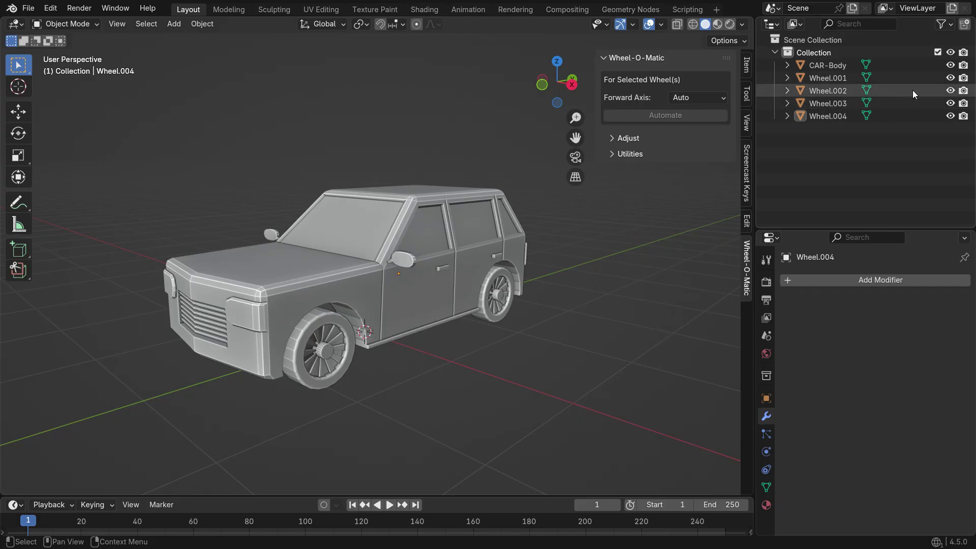
# Hide the CAR-Body object and select the front wheel Wheel.001
pyautogui.click(950, 65)
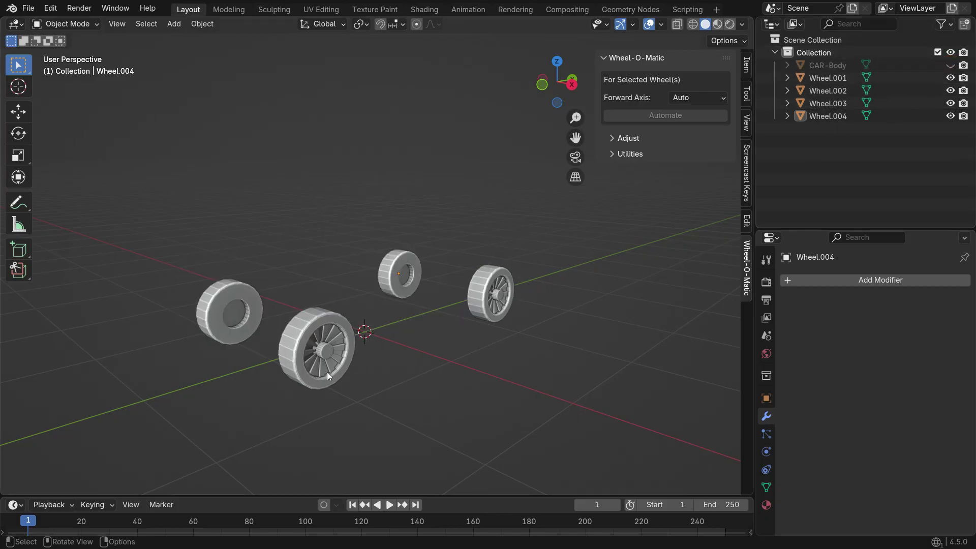
pyautogui.click(331, 310)
pyautogui.scroll(2, 306, 379)
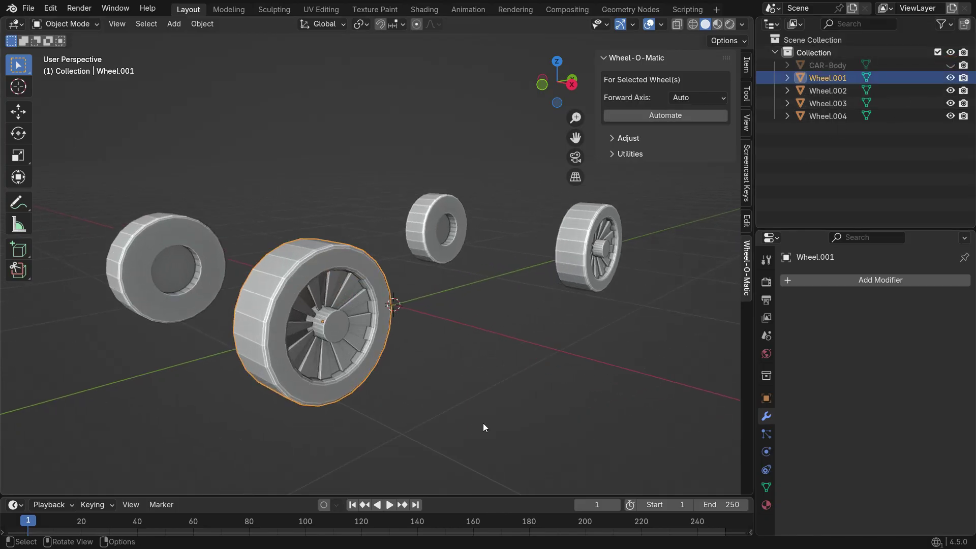
# Test-rotate Wheel.001 about the X axis and inspect its origin and alignment from the right and top views
pyautogui.press('r')
pyautogui.press('x')
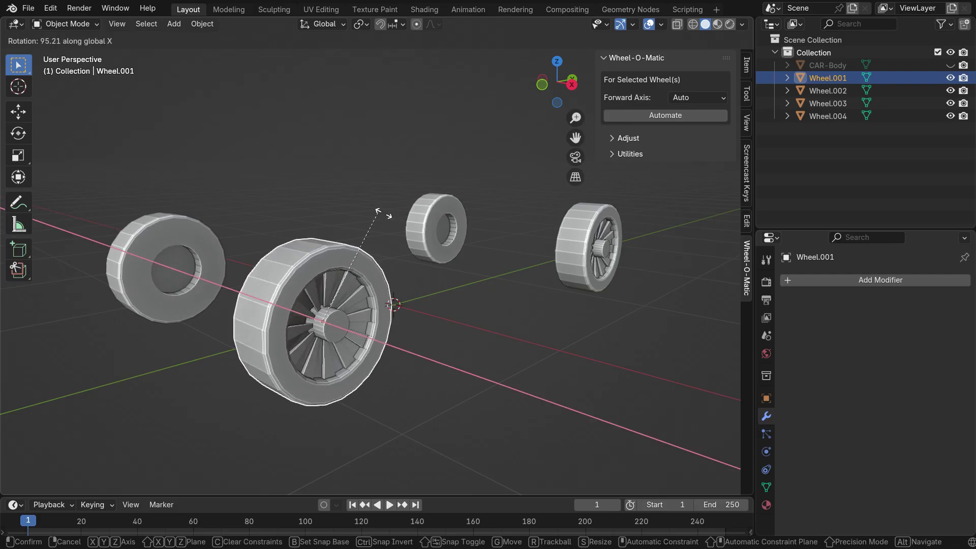
pyautogui.click(318, 404)
pyautogui.press('KP_3')
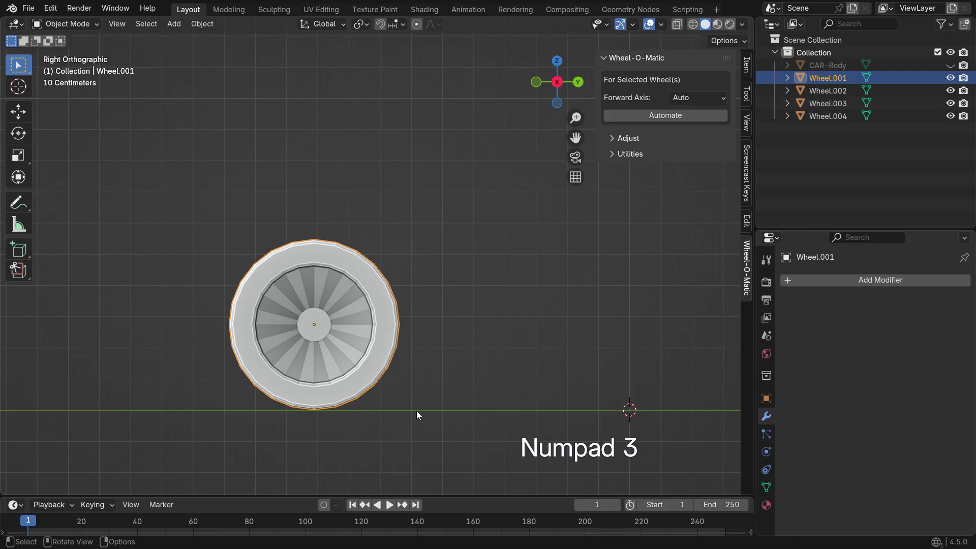
pyautogui.press('r')
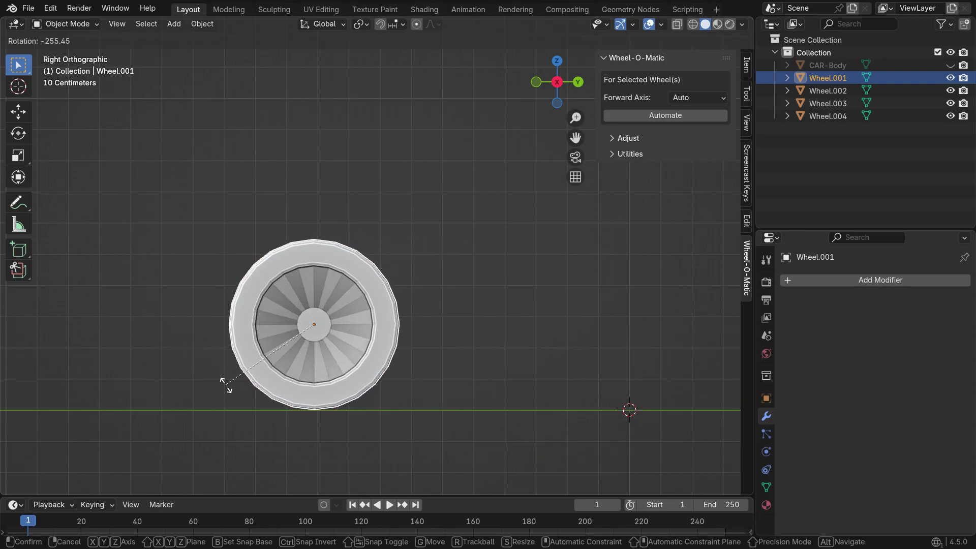
pyautogui.click(413, 398)
pyautogui.moveTo(277, 289); pyautogui.dragTo(371, 349, button='middle')
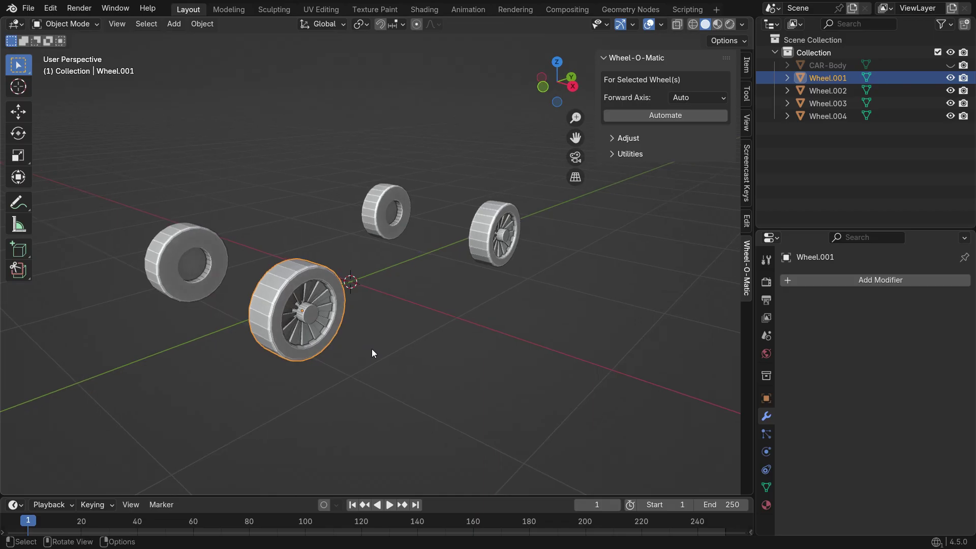
pyautogui.press('KP_7')
pyautogui.scroll(-4, 390, 358)
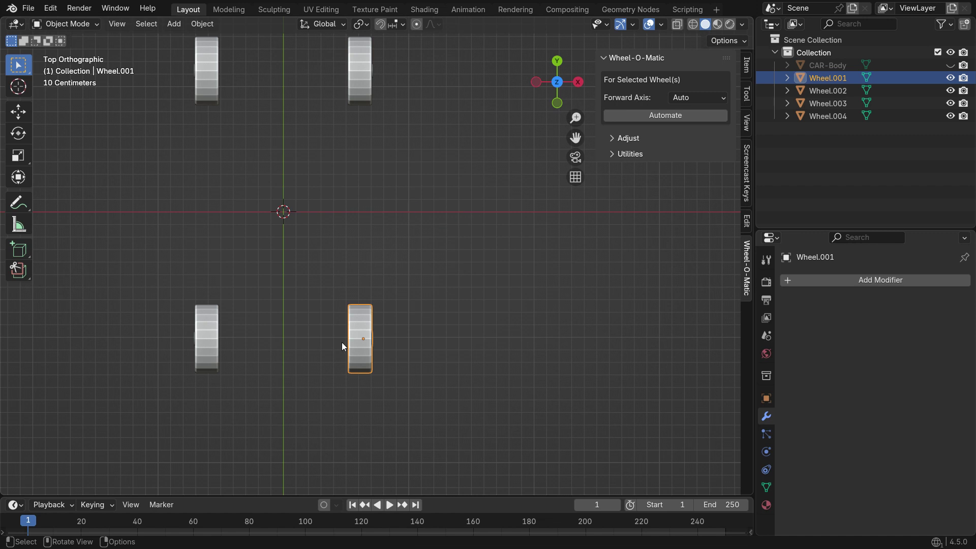
pyautogui.moveTo(342, 343); pyautogui.dragTo(367, 295, button='middle')
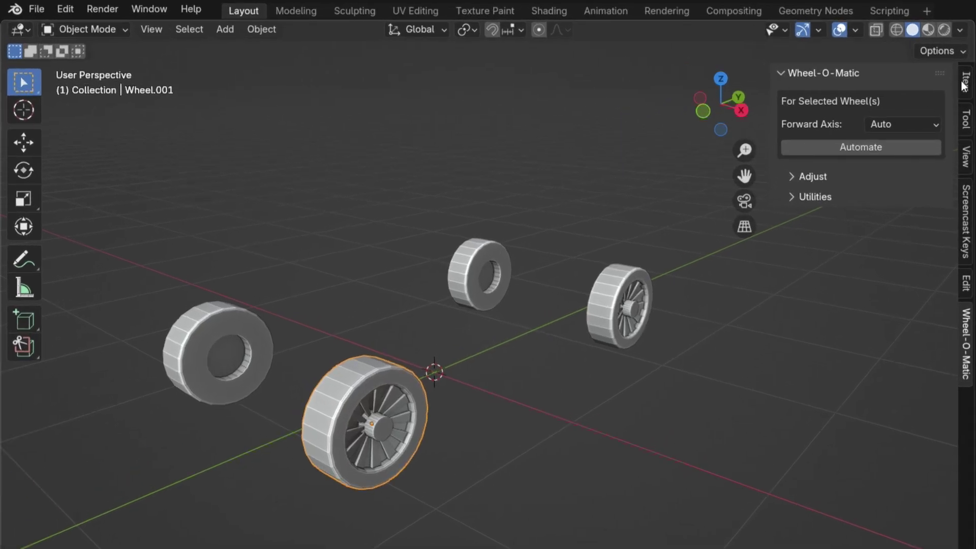
# Check the transform values of Wheel.001, apply its Rotation & Scale, and return to the Wheel-O-Matic settings
pyautogui.click(964, 81)
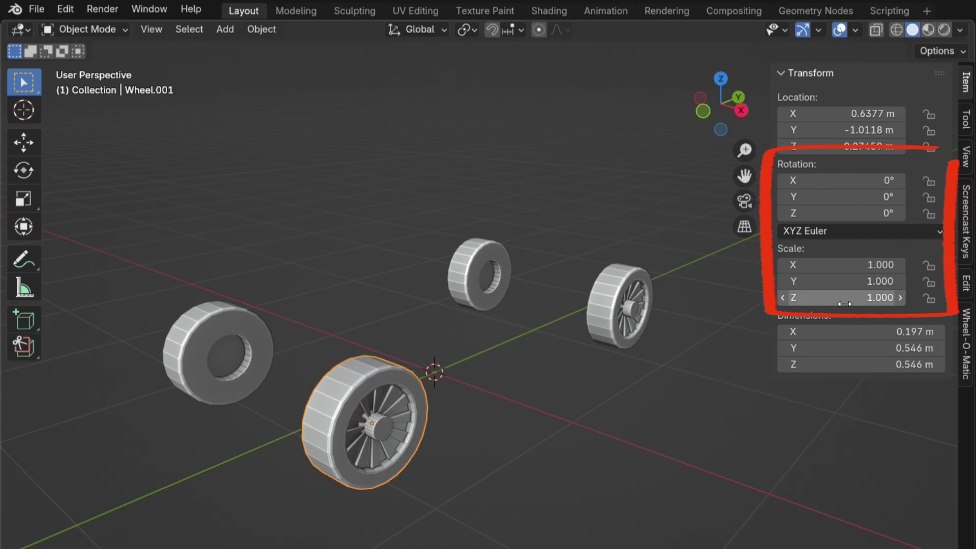
pyautogui.hotkey('ctrl', 'a')
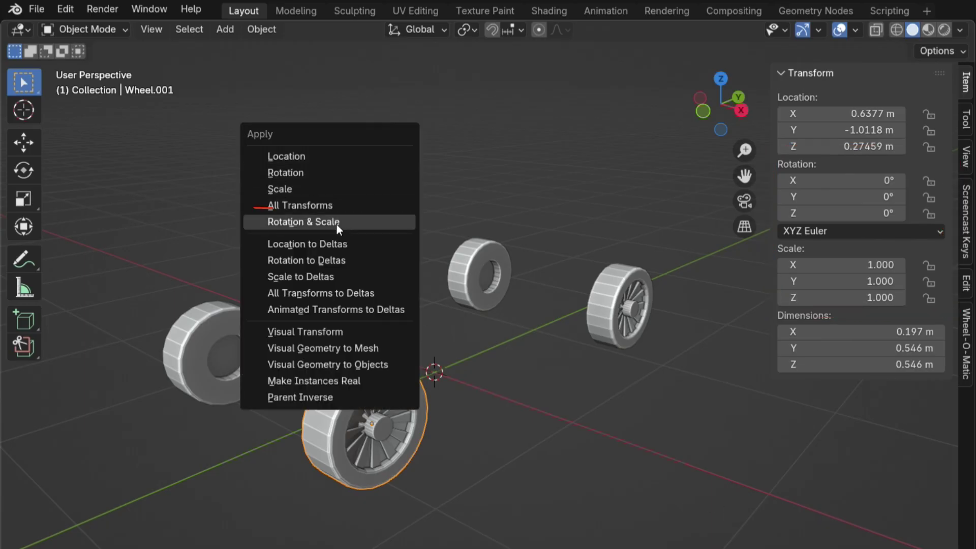
pyautogui.click(389, 221)
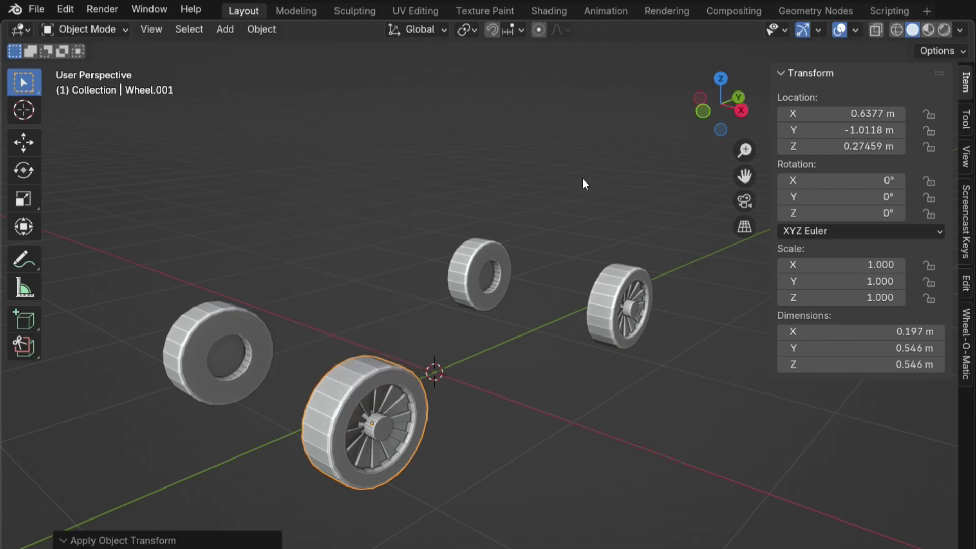
pyautogui.click(965, 334)
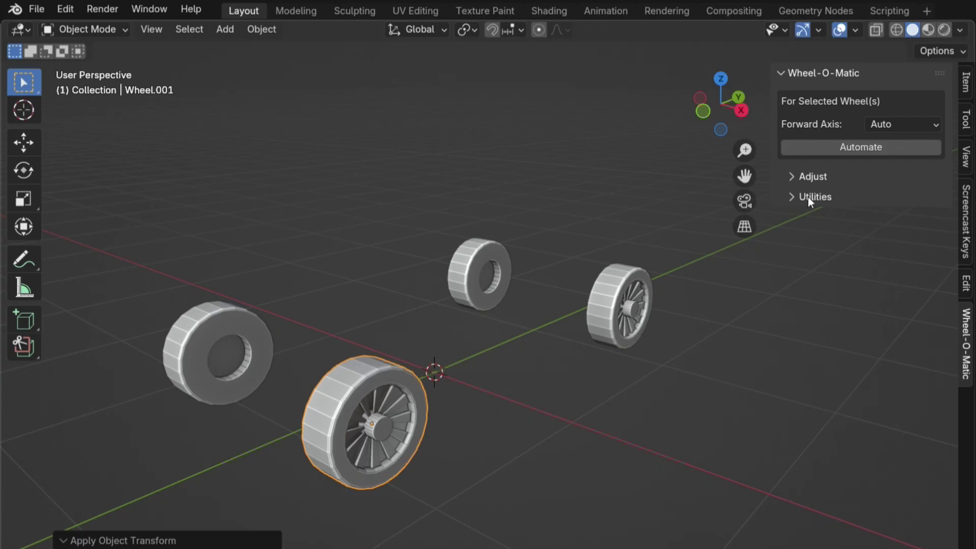
# Try Y and X as the wheel's forward axis, and set it back to Auto
pyautogui.click(914, 122)
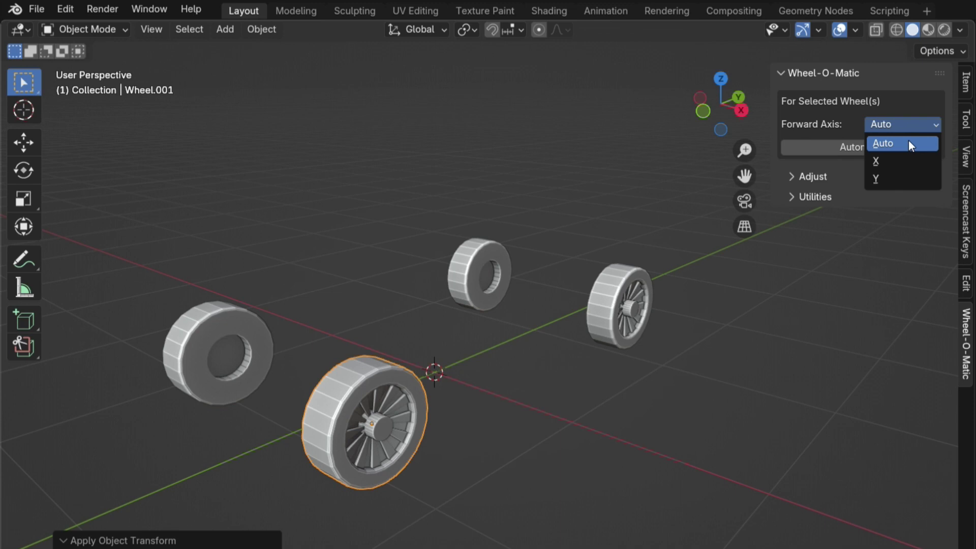
pyautogui.click(882, 176)
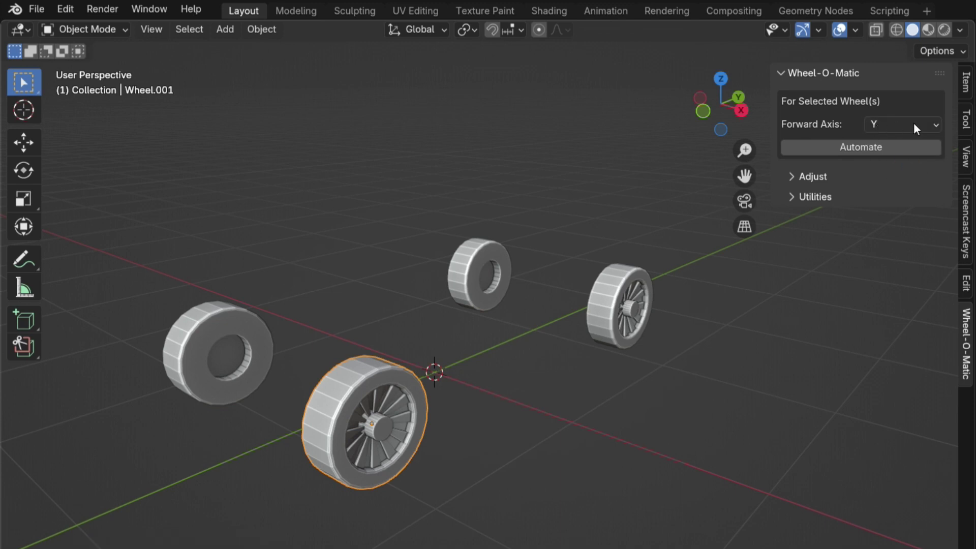
pyautogui.click(913, 123)
pyautogui.click(883, 162)
pyautogui.click(897, 123)
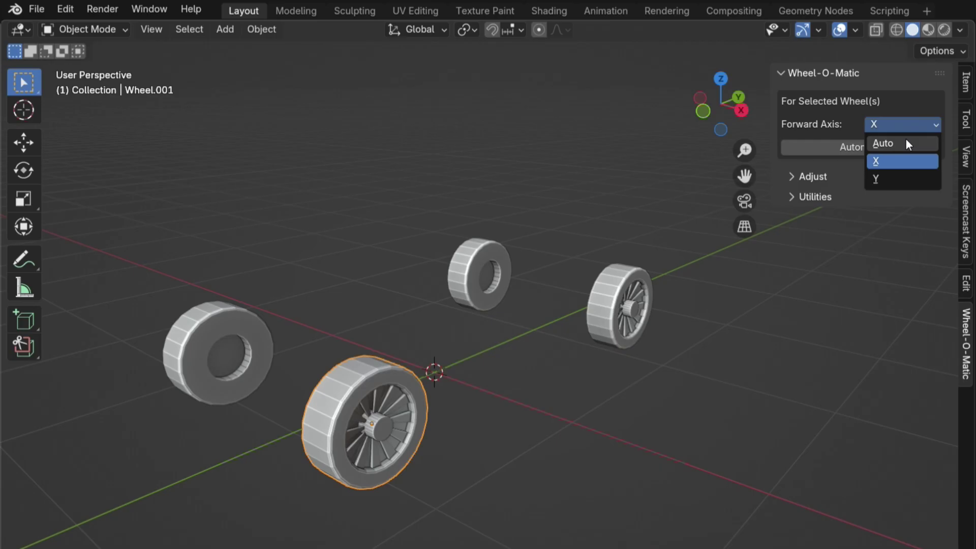
pyautogui.click(905, 140)
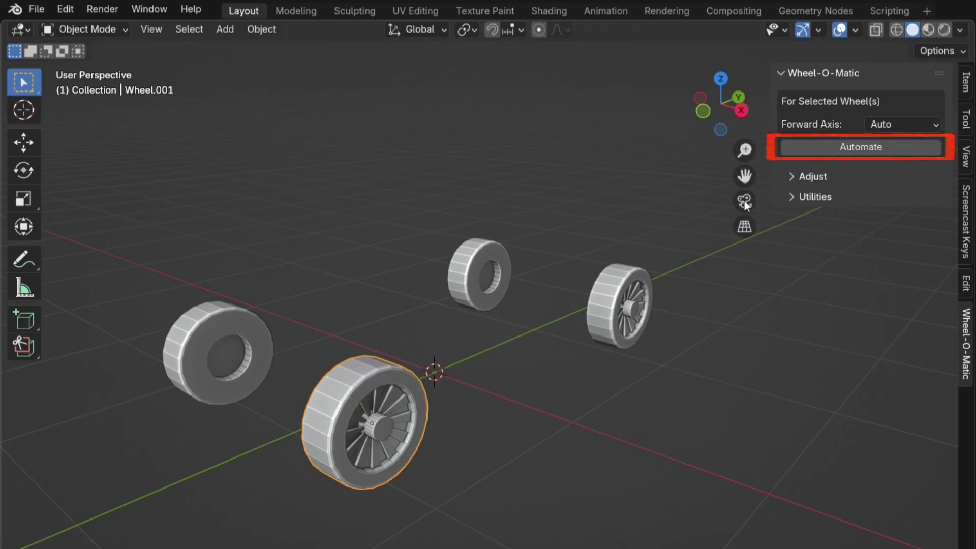
# Automate the selected wheel with Wheel-O-Matic and activate the Move tool
pyautogui.click(904, 148)
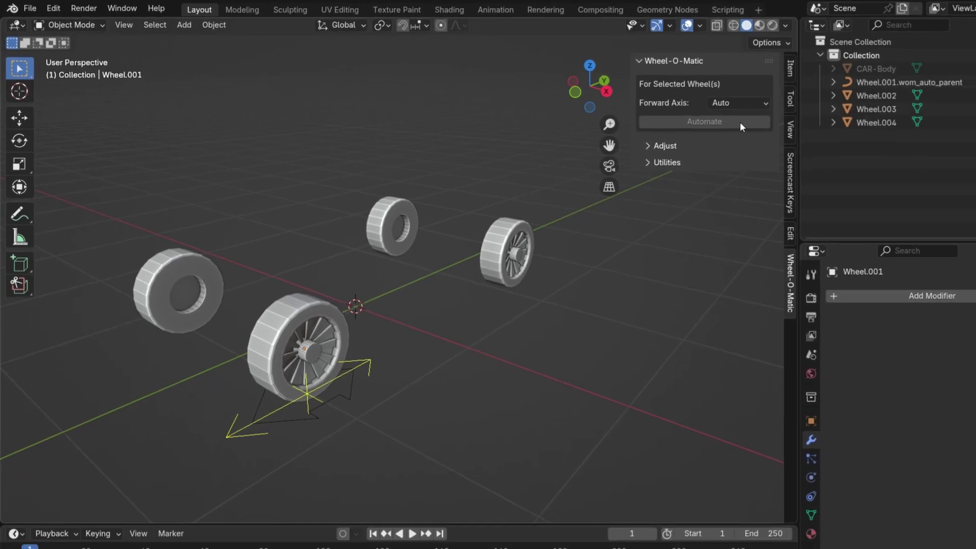
pyautogui.click(18, 111)
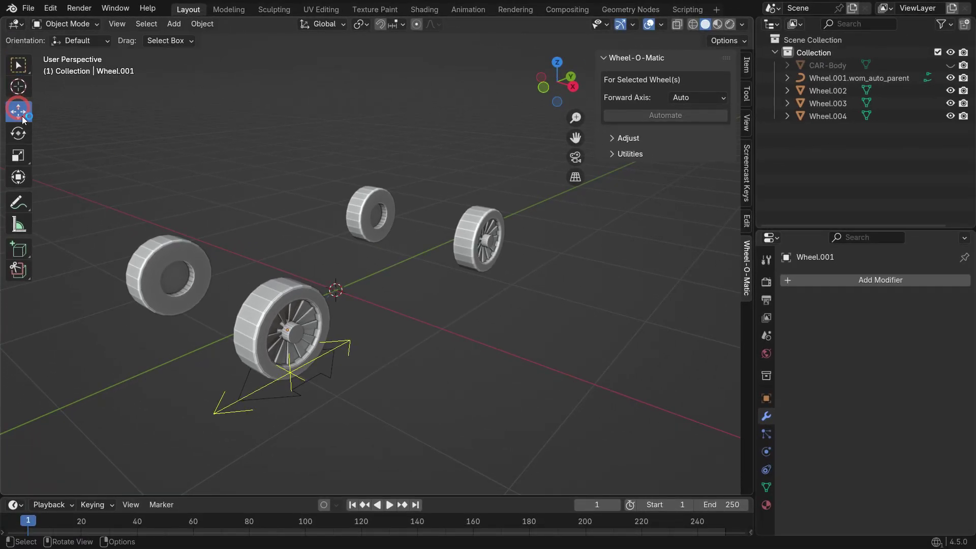
# Select the automated parent of Wheel.001 and test-move it about -0.033 m along the global Y axis
pyautogui.scroll(2, 318, 379)
pyautogui.click(319, 379)
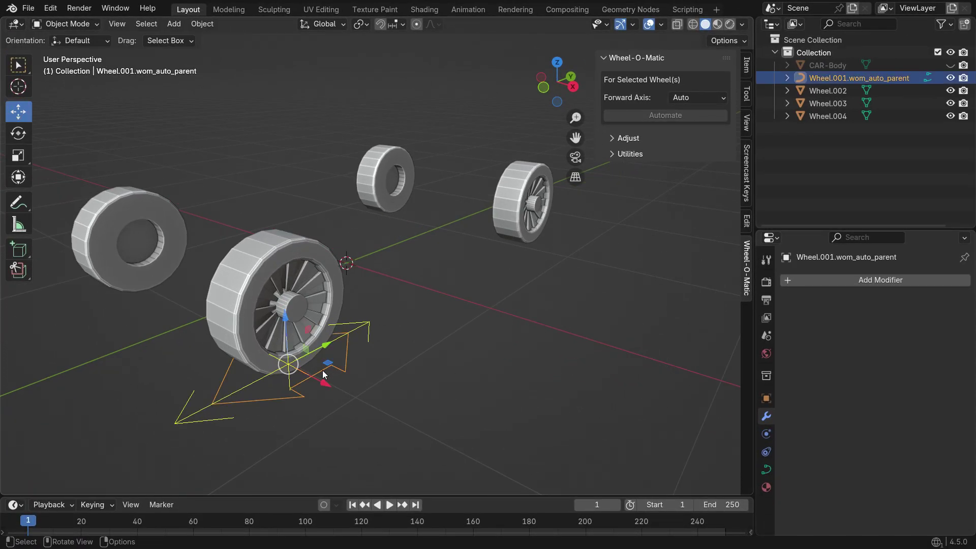
pyautogui.scroll(4, 312, 380)
pyautogui.moveTo(315, 342); pyautogui.dragTo(380, 332)
pyautogui.scroll(-8, 381, 356)
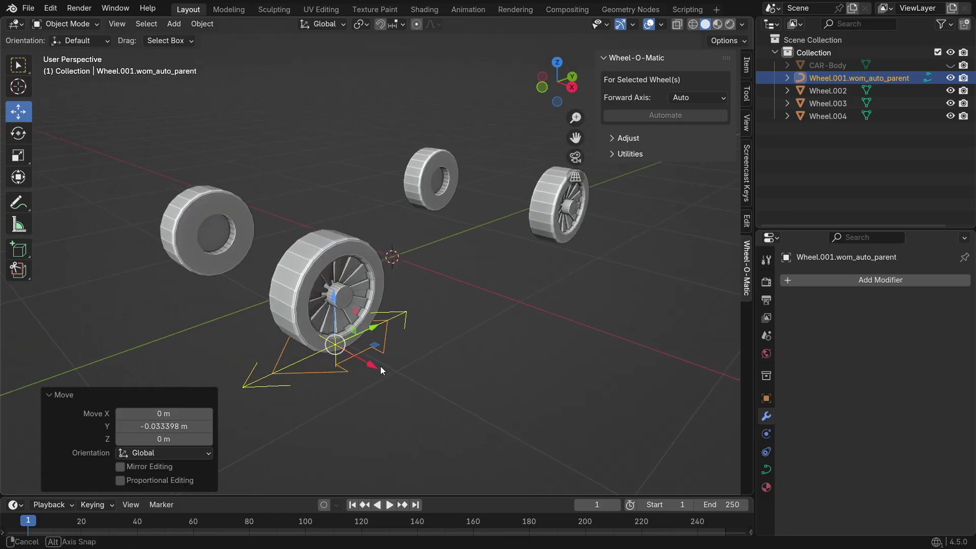
# Rotate the Wheel.001 parent about the global Z axis to test turning the wheel
pyautogui.press('r')
pyautogui.press('z')
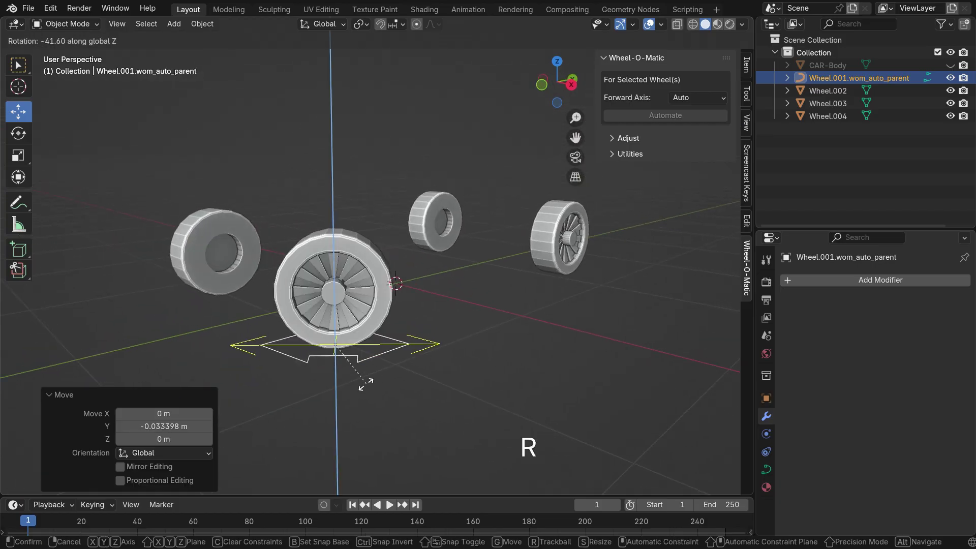
pyautogui.click(360, 388)
pyautogui.scroll(2, 349, 376)
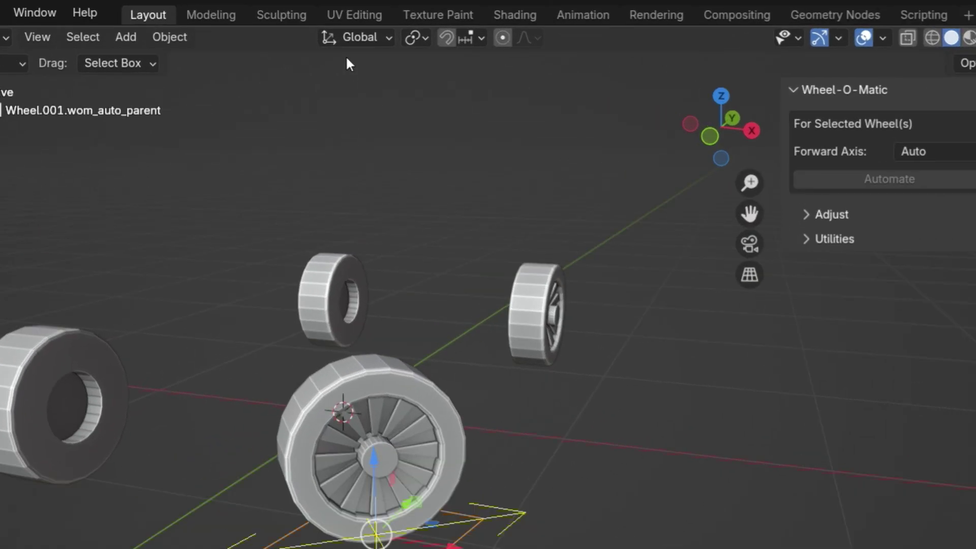
# Set the transform orientation to Local and test-move the parent along local Y by about -0.086 m and about 0.644 m
pyautogui.click(331, 27)
pyautogui.click(315, 88)
pyautogui.scroll(2, 356, 356)
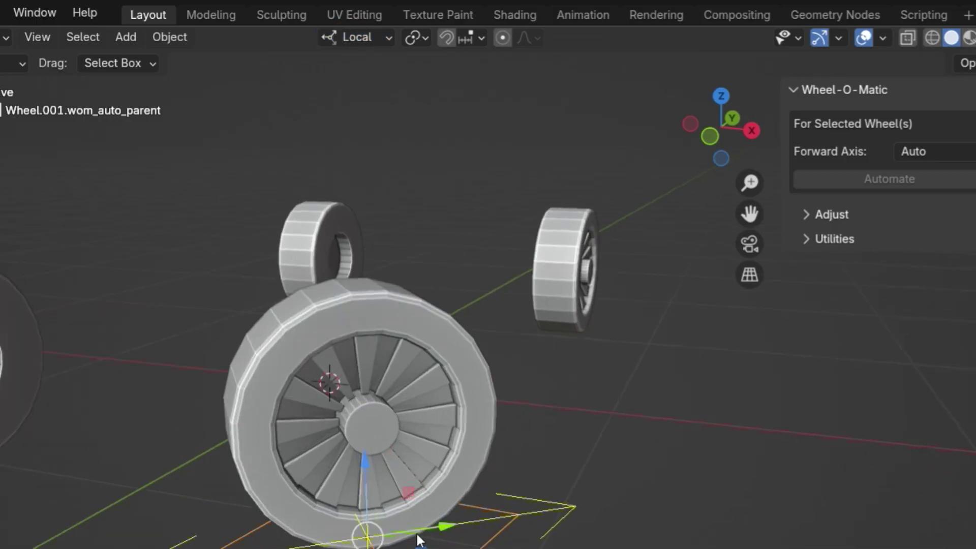
pyautogui.press('g')
pyautogui.press('y')
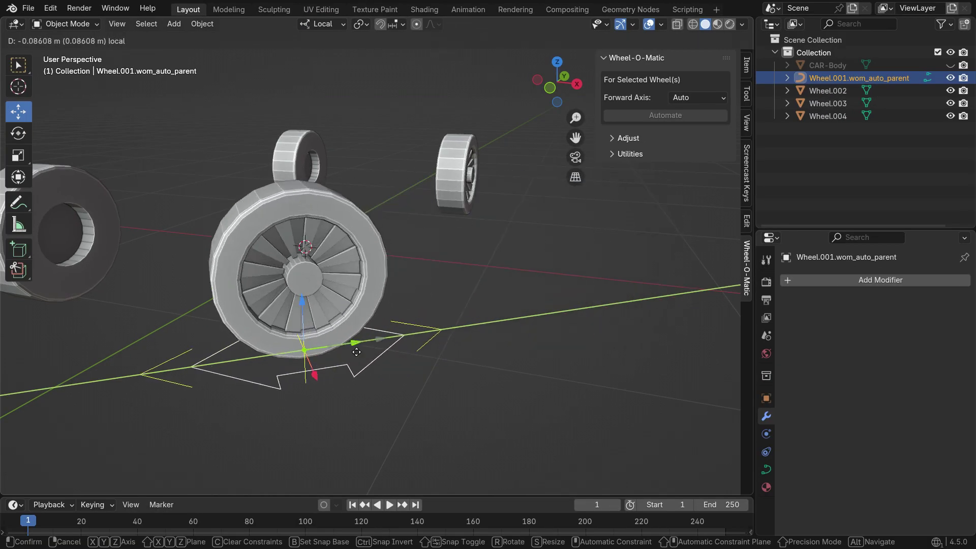
pyautogui.click(356, 351)
pyautogui.scroll(-2, 355, 352)
pyautogui.press('g')
pyautogui.press('y')
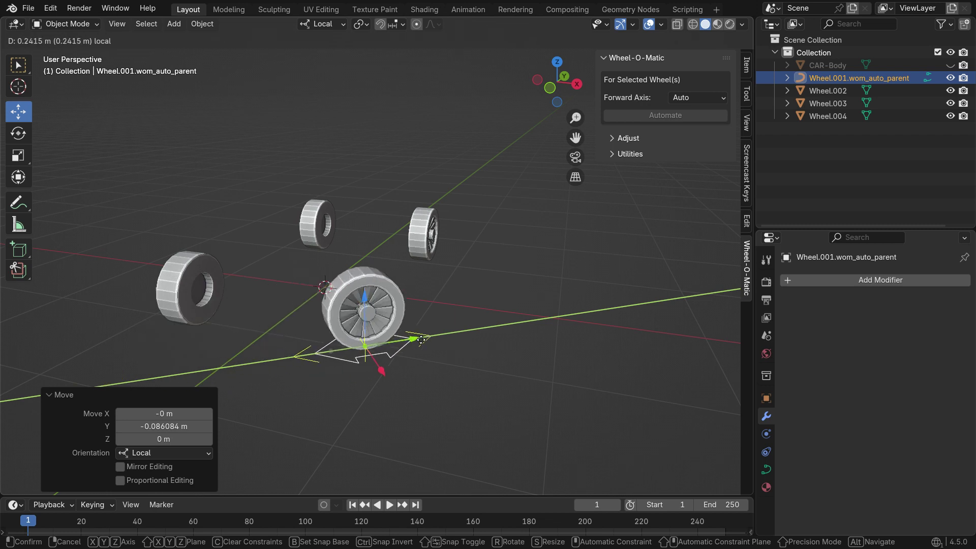
pyautogui.click(396, 364)
pyautogui.scroll(3, 426, 370)
# Rotate the Wheel.001 parent 37.5° about its local X axis
pyautogui.press('r')
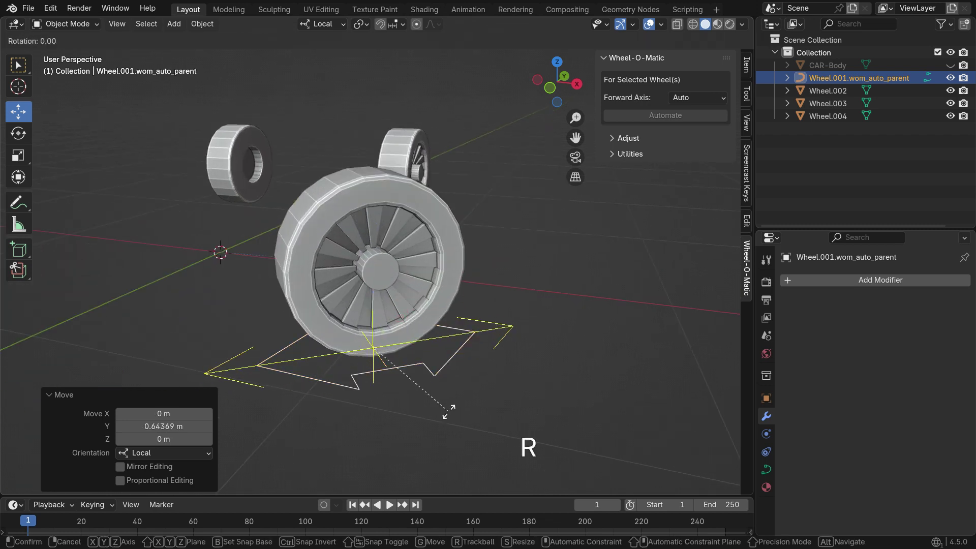
pyautogui.press('x')
pyautogui.click(462, 391)
pyautogui.scroll(-2, 448, 351)
# Test-move the tilted parent along its local Y axis, ending about -0.028 m away, and try scaling it
pyautogui.press('g')
pyautogui.press('y')
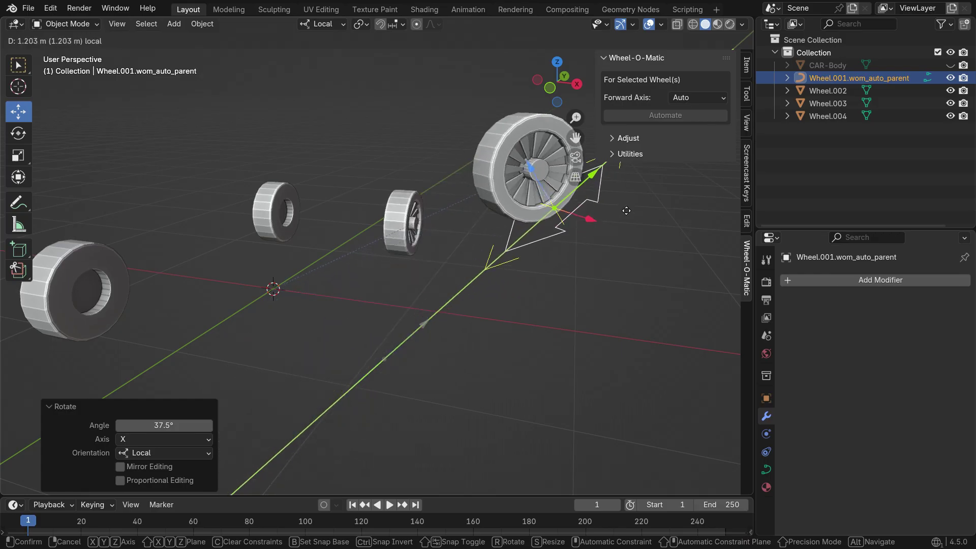
pyautogui.click(313, 390)
pyautogui.scroll(1, 365, 378)
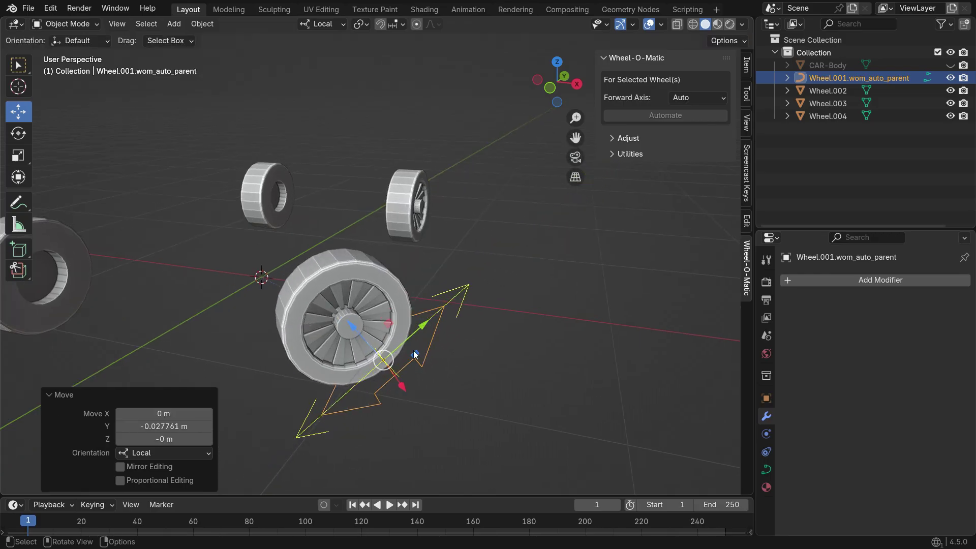
pyautogui.press('s')
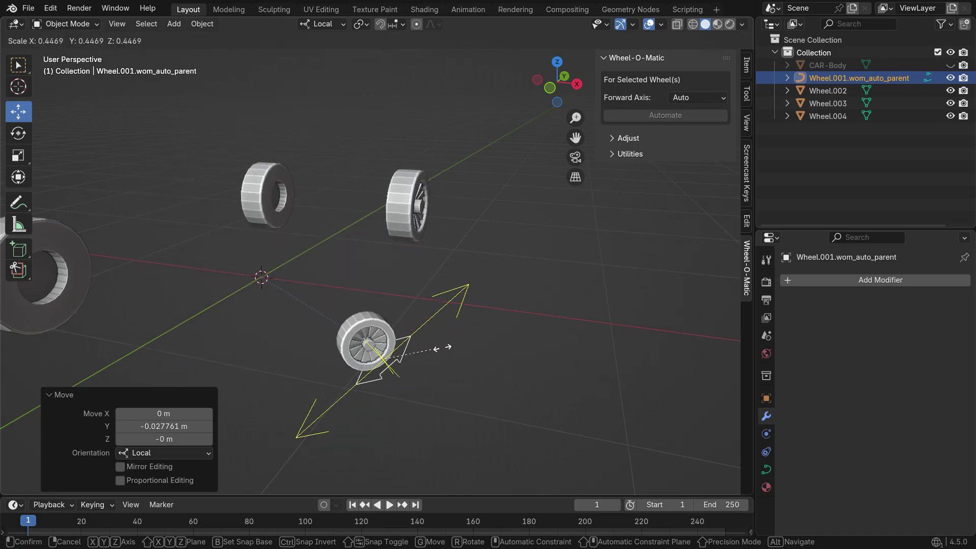
pyautogui.rightClick(516, 339)
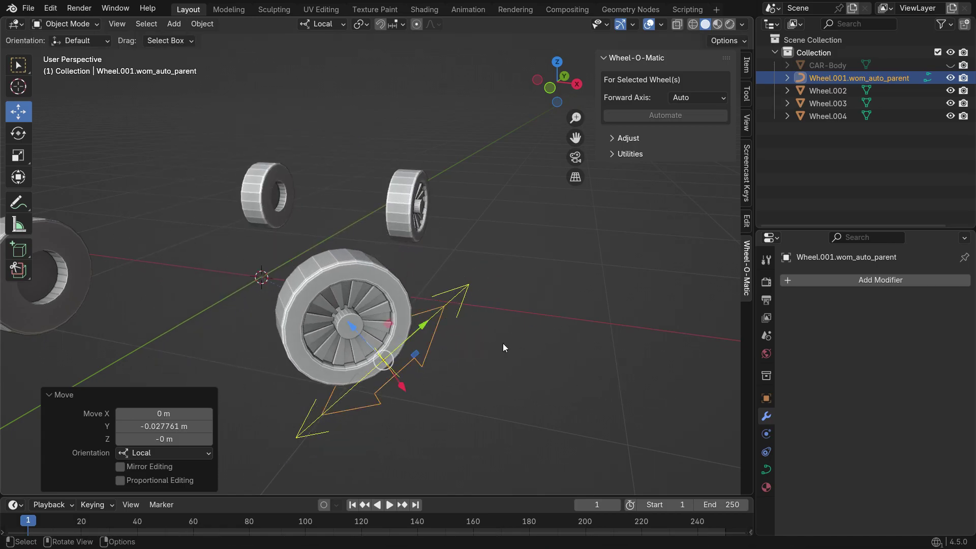
# Select Wheel.001 and remove its automation with the Wheel-O-Matic utilities
pyautogui.click(374, 277)
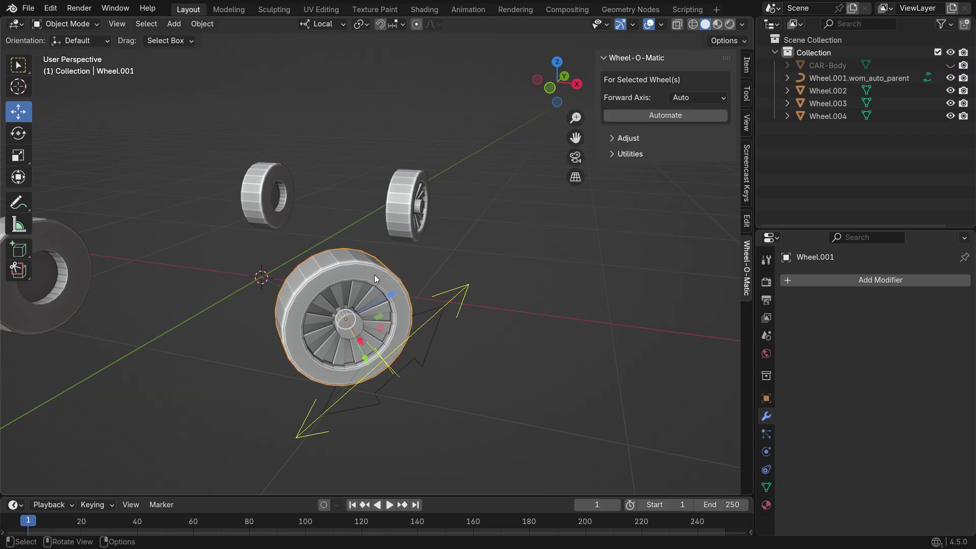
pyautogui.click(609, 154)
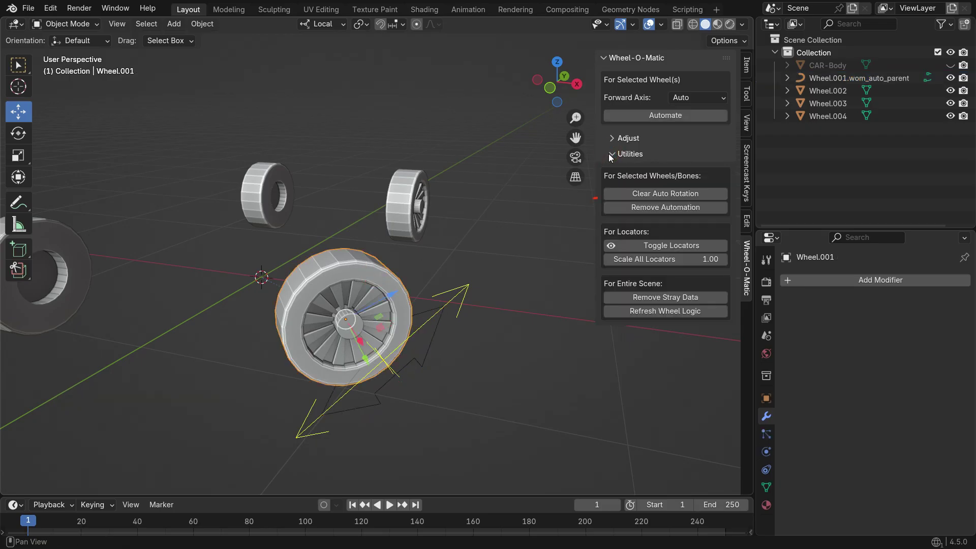
pyautogui.click(710, 207)
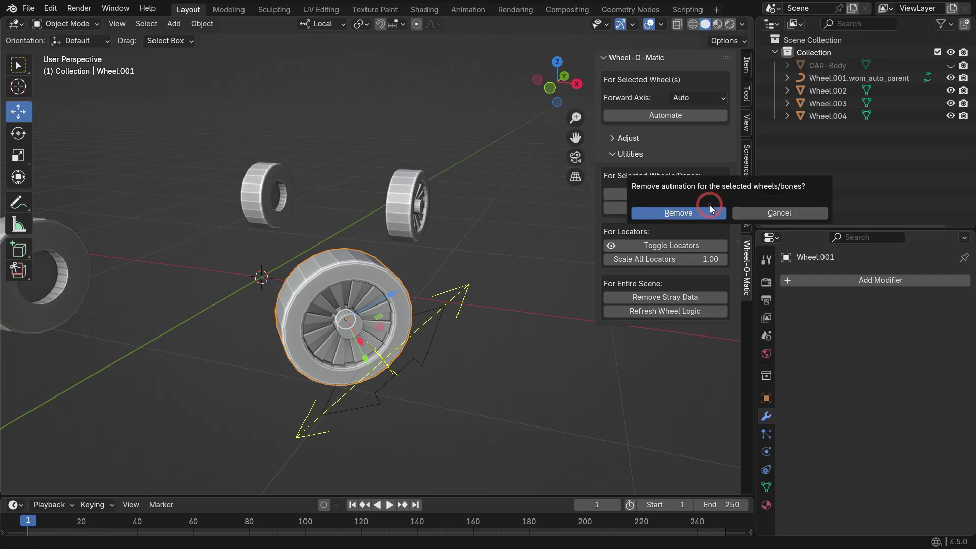
pyautogui.click(700, 213)
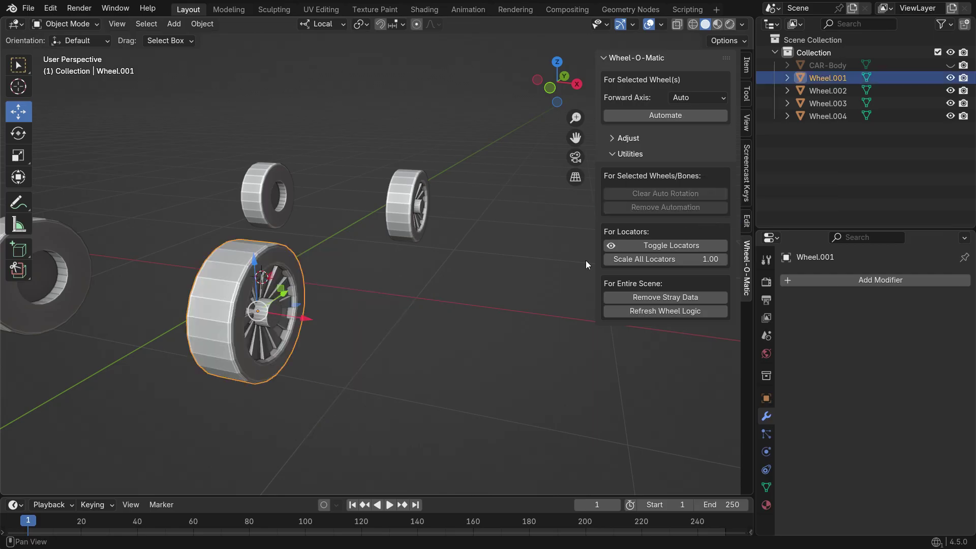
# Automate Wheel.001 again with the Auto forward axis and inspect its locators
pyautogui.moveTo(299, 358); pyautogui.dragTo(240, 358, button='middle')
pyautogui.click(632, 116)
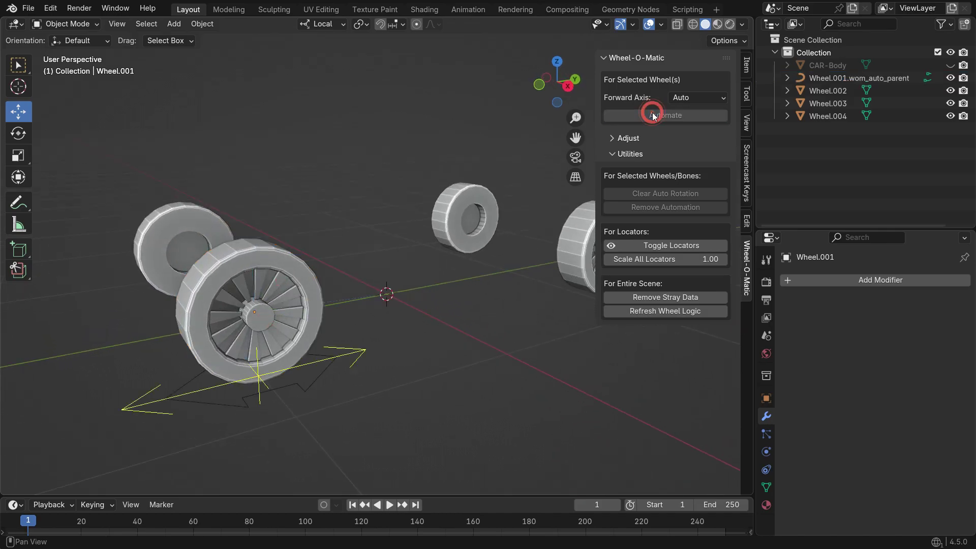
pyautogui.scroll(-2, 349, 362)
pyautogui.scroll(2, 323, 362)
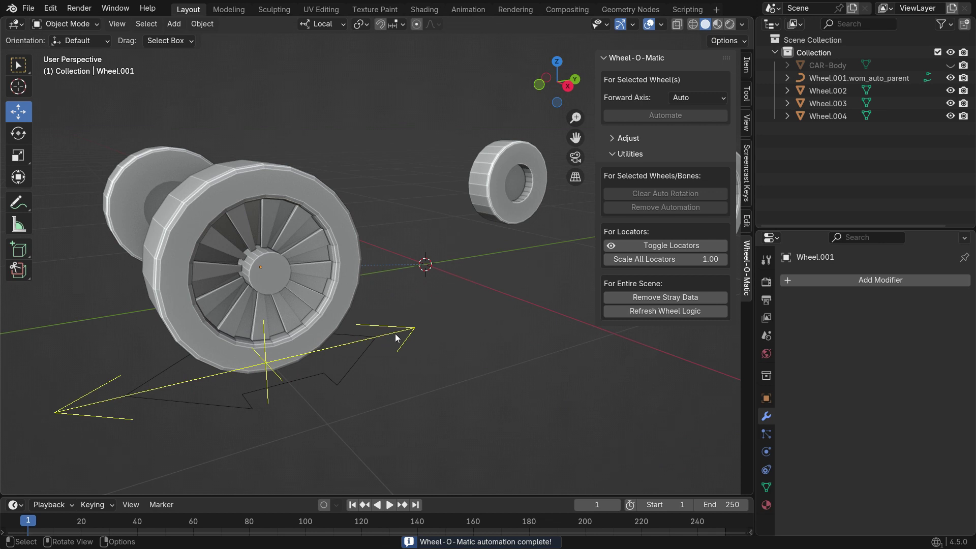
pyautogui.scroll(-1, 398, 348)
pyautogui.scroll(-1, 403, 343)
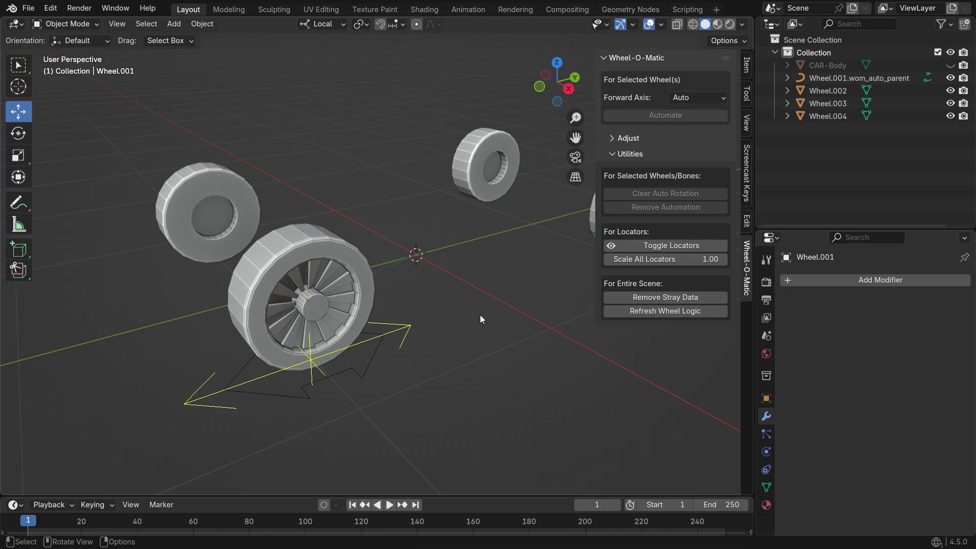
# Toggle the Wheel-O-Matic locators off and on, and try the Scale All Locators setting
pyautogui.click(609, 247)
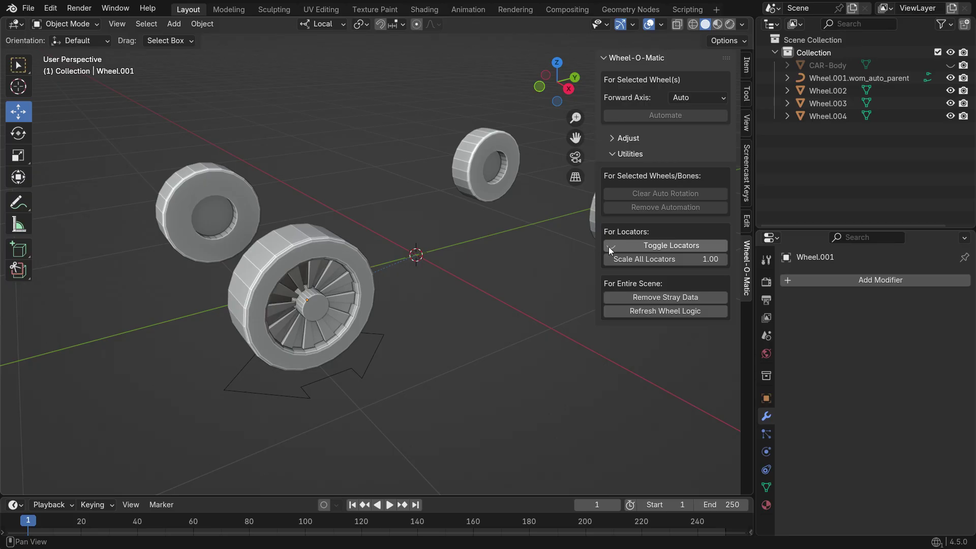
pyautogui.click(610, 248)
pyautogui.click(609, 248)
pyautogui.click(610, 248)
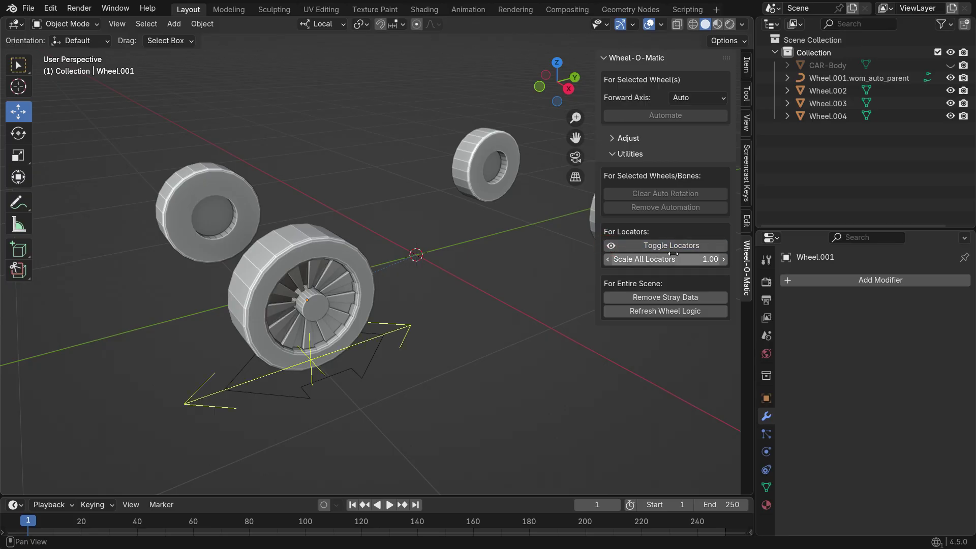
pyautogui.moveTo(671, 259)
pyautogui.mouseDown()
pyautogui.moveTo(724, 259)
pyautogui.moveTo(658, 258)
pyautogui.moveTo(679, 259)
pyautogui.moveTo(671, 259)
pyautogui.mouseUp()
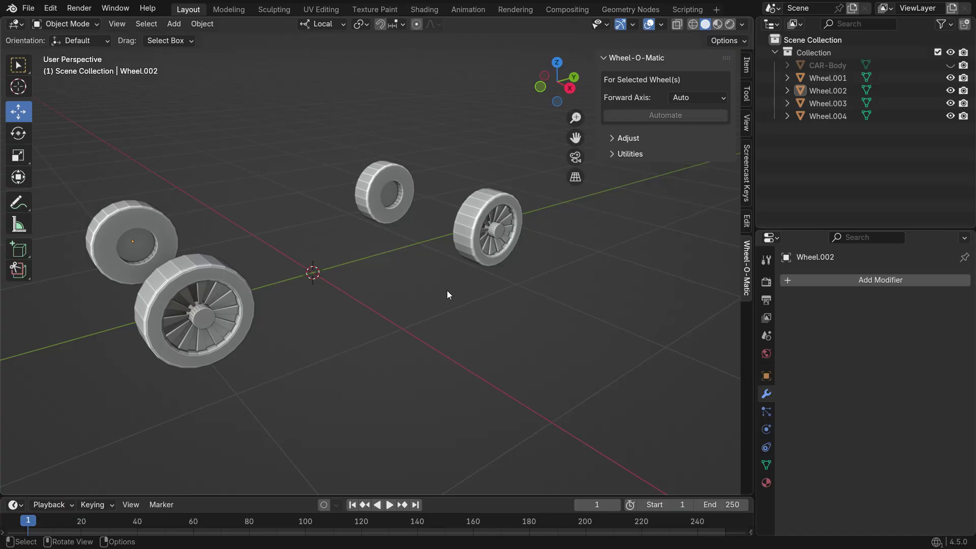
# Test-rotate each of the four wheels in turn to check their origins, cancelling every rotation
pyautogui.click(241, 299)
pyautogui.press('r')
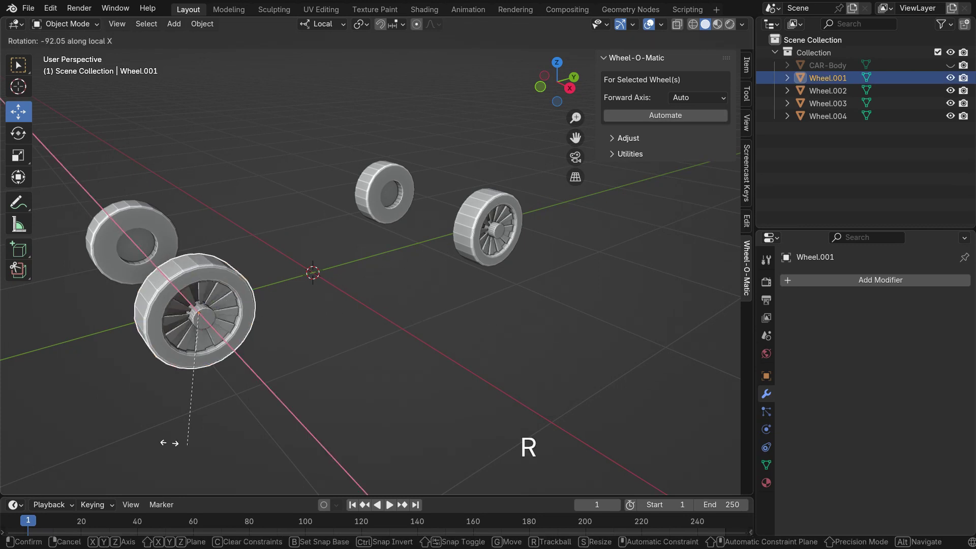
pyautogui.rightClick(169, 442)
pyautogui.click(488, 229)
pyautogui.press('r')
pyautogui.rightClick(625, 213)
pyautogui.click(117, 223)
pyautogui.press('r')
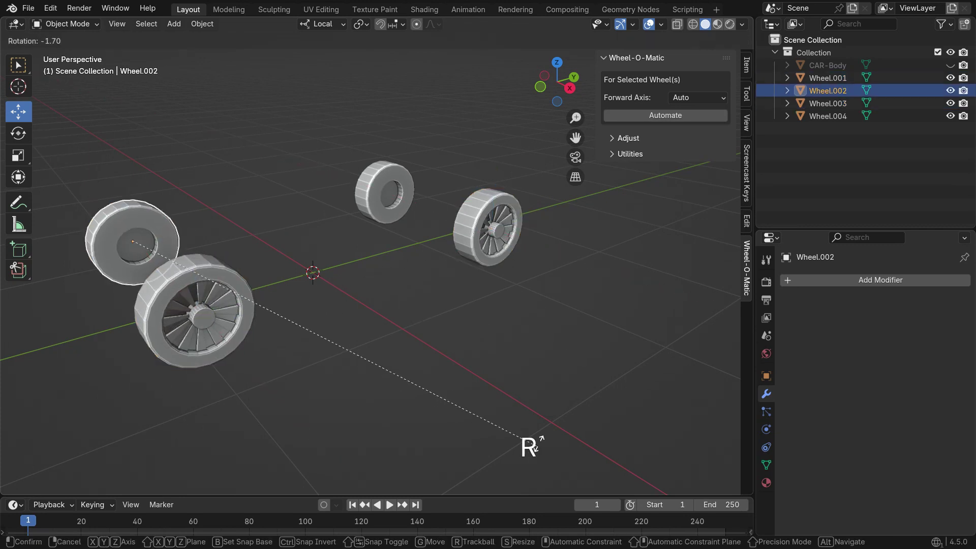
pyautogui.rightClick(533, 437)
pyautogui.click(402, 202)
pyautogui.press('r')
pyautogui.rightClick(521, 371)
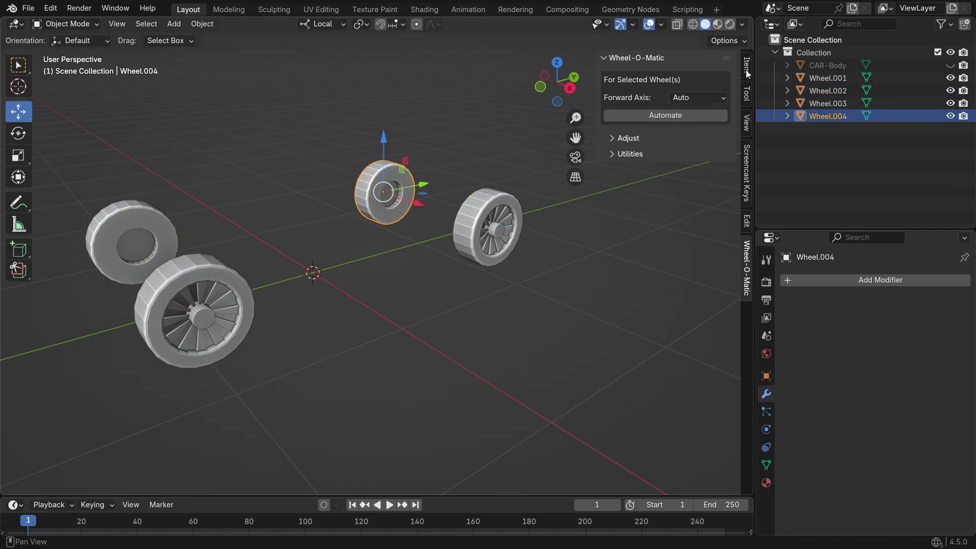
# Check the rotation and scale values of the wheels, and return to the Wheel-O-Matic settings
pyautogui.click(747, 65)
pyautogui.click(508, 213)
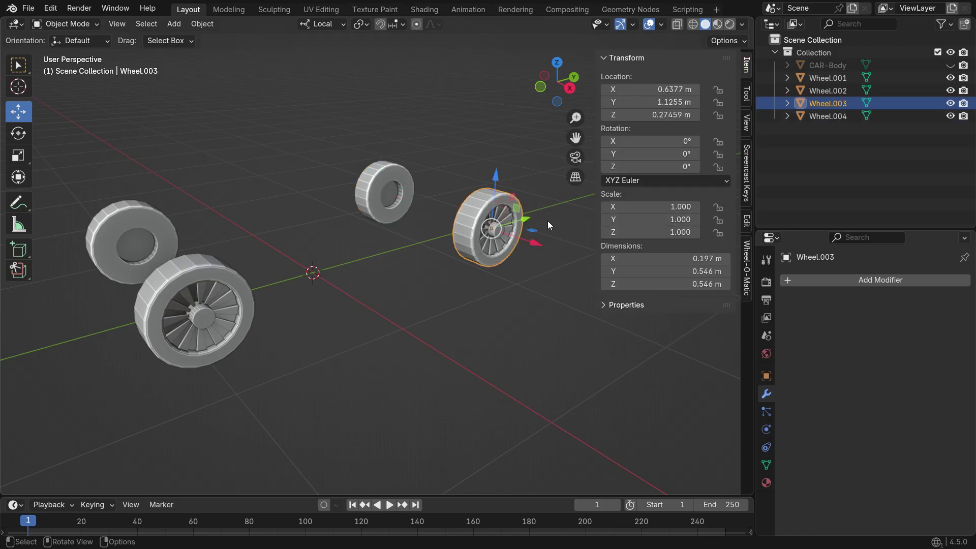
pyautogui.click(209, 313)
pyautogui.click(156, 240)
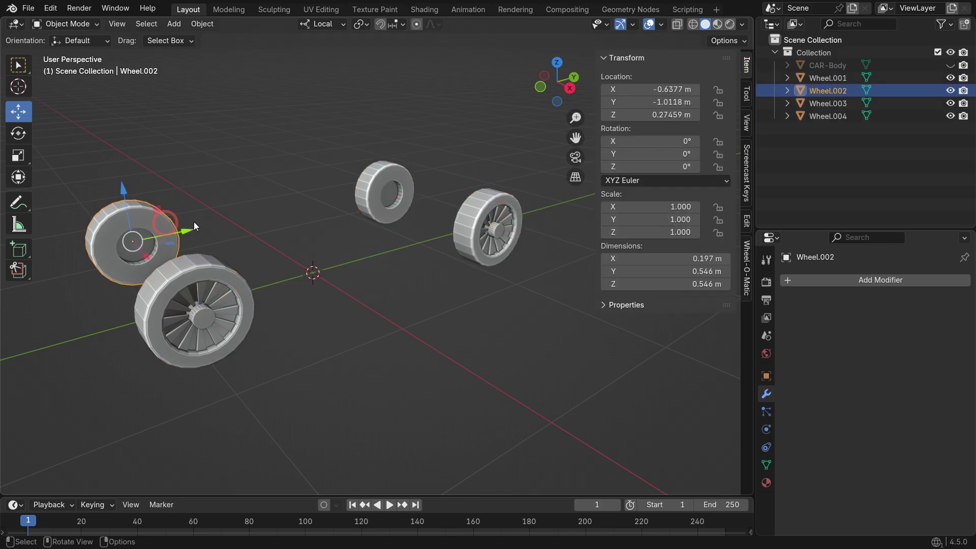
pyautogui.click(746, 265)
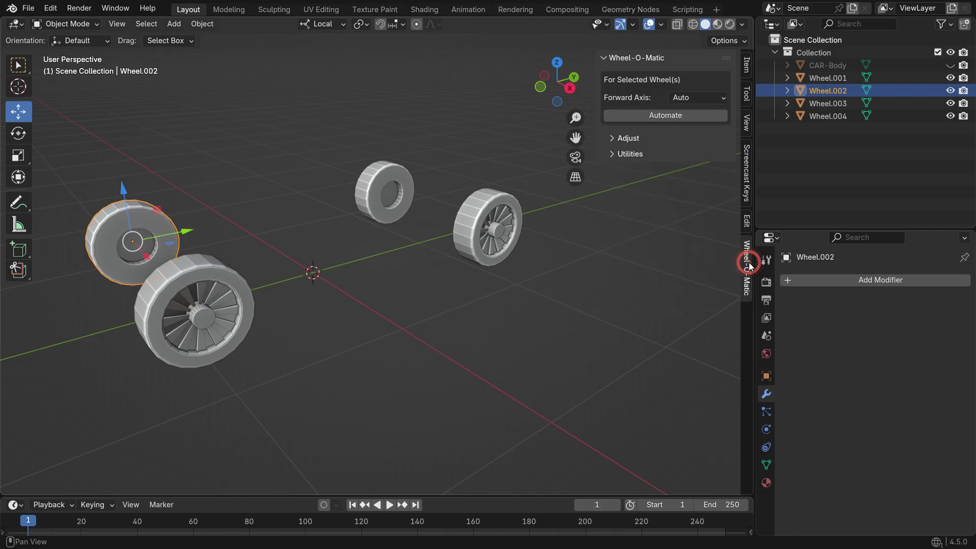
# Unhide CAR-Body and inspect the complete car from the right and in perspective
pyautogui.click(949, 65)
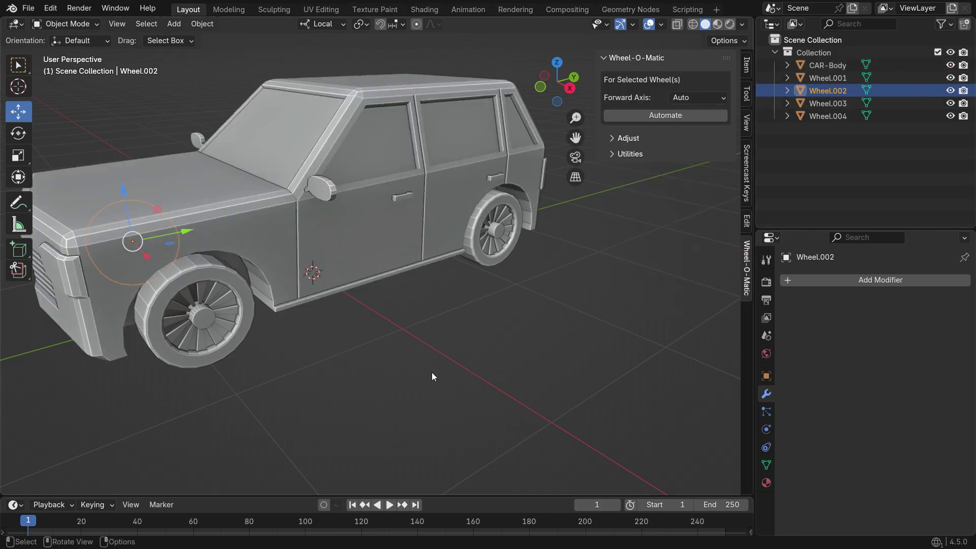
pyautogui.scroll(-2, 431, 372)
pyautogui.press('KP_3')
pyautogui.scroll(4, 199, 289)
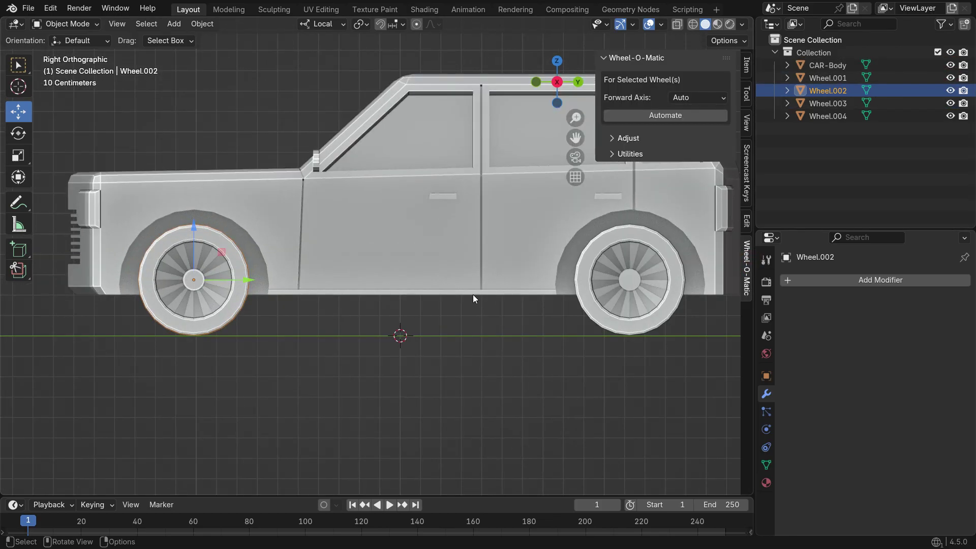
pyautogui.scroll(-2, 457, 299)
pyautogui.moveTo(377, 332); pyautogui.dragTo(438, 365, button='middle')
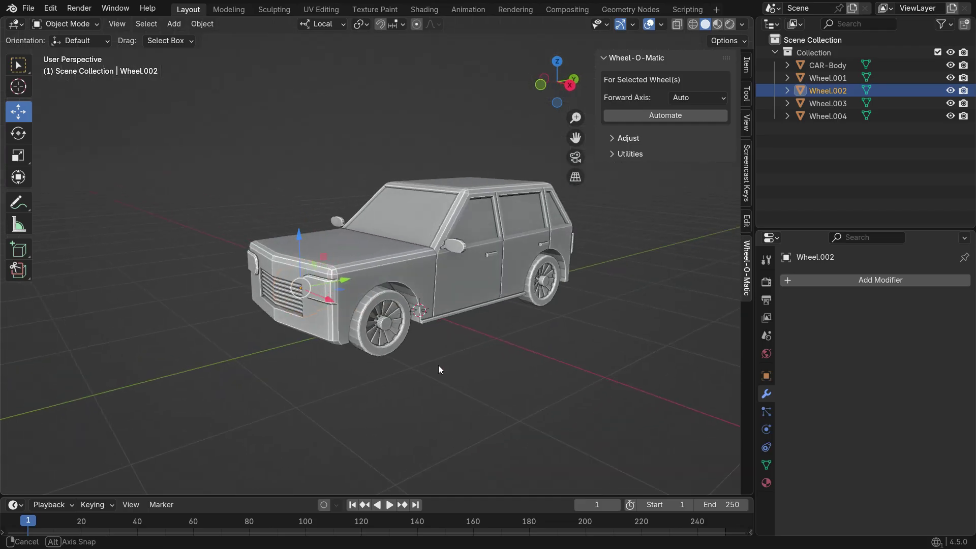
pyautogui.scroll(-3, 258, 325)
pyautogui.scroll(4, 412, 310)
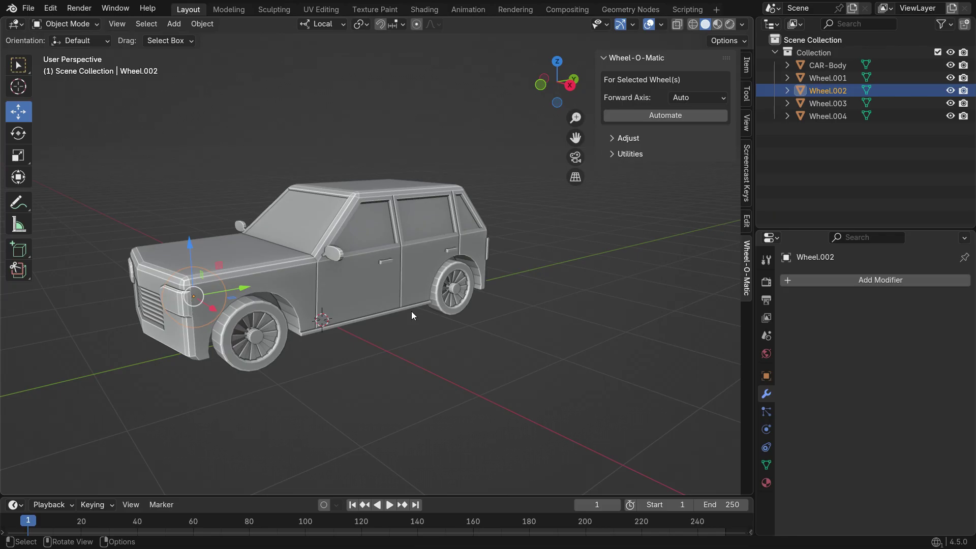
# Select all four wheels, Wheel.001 to Wheel.004, with Wheel.004 as the active object
pyautogui.click(270, 307)
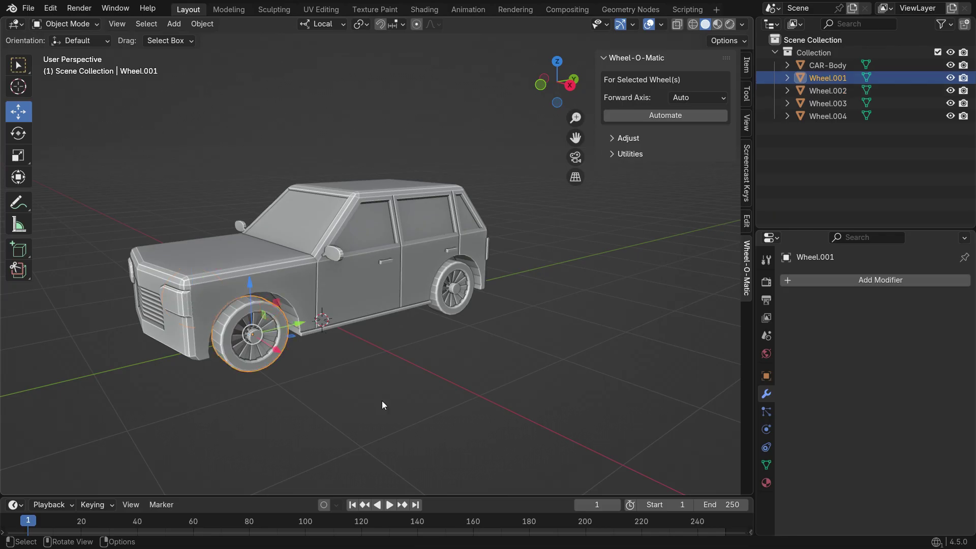
pyautogui.keyDown('shift'); pyautogui.click(441, 311); pyautogui.keyUp('shift')
pyautogui.moveTo(420, 324); pyautogui.dragTo(529, 351, button='middle')
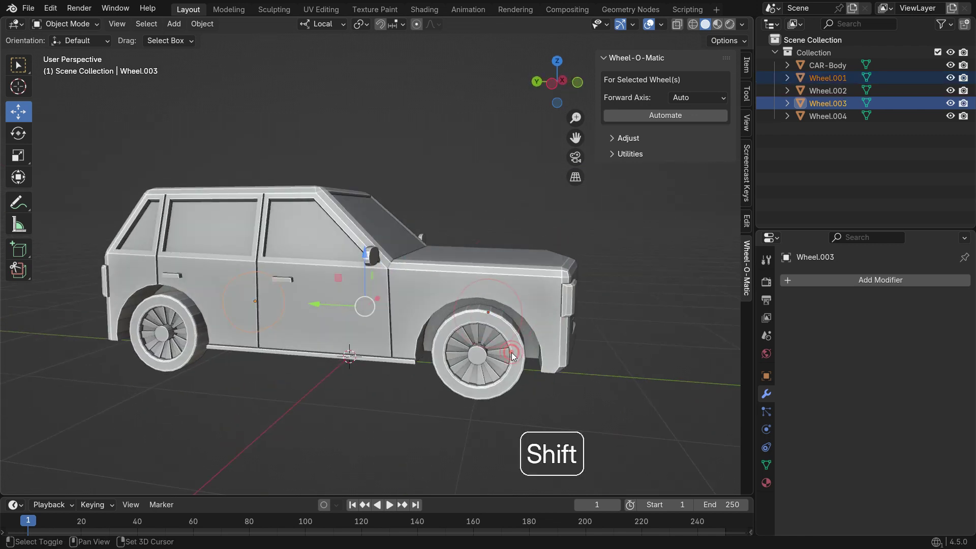
pyautogui.keyDown('shift'); pyautogui.click(511, 352); pyautogui.keyUp('shift')
pyautogui.keyDown('shift'); pyautogui.click(194, 349); pyautogui.keyUp('shift')
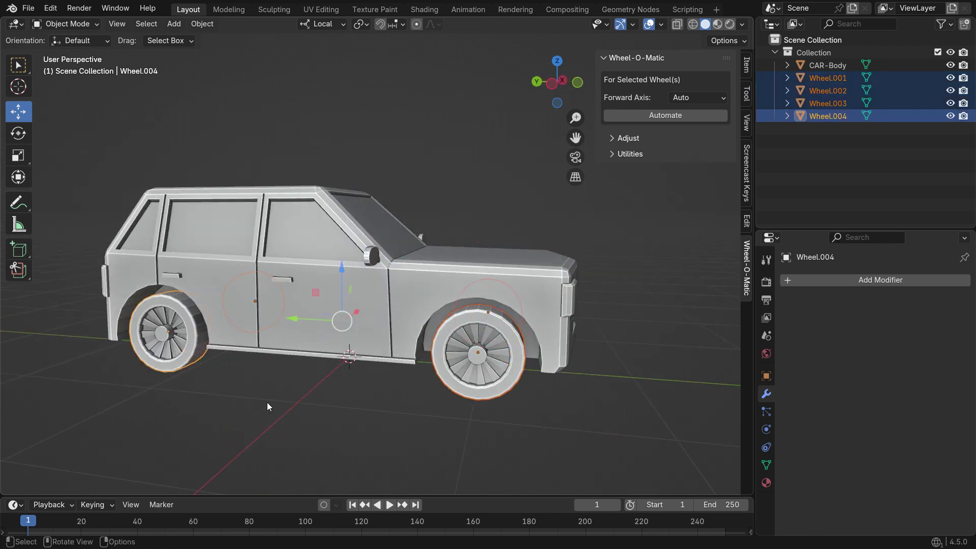
# Parent all four wheels to CAR-Body with Object (Keep Transform)
pyautogui.moveTo(267, 401); pyautogui.dragTo(306, 403, button='middle')
pyautogui.press('shift')
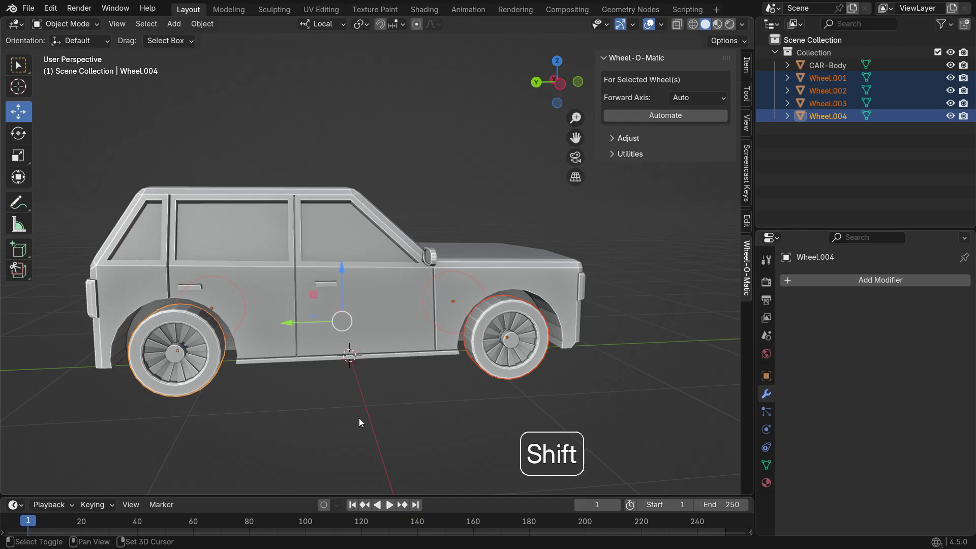
pyautogui.keyDown('shift'); pyautogui.click(349, 228); pyautogui.keyUp('shift')
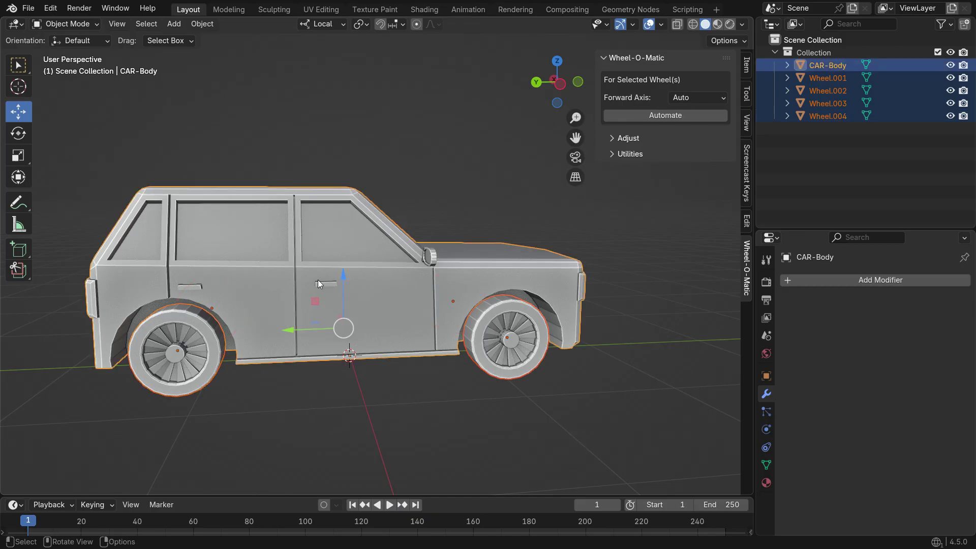
pyautogui.hotkey('ctrl', 'p')
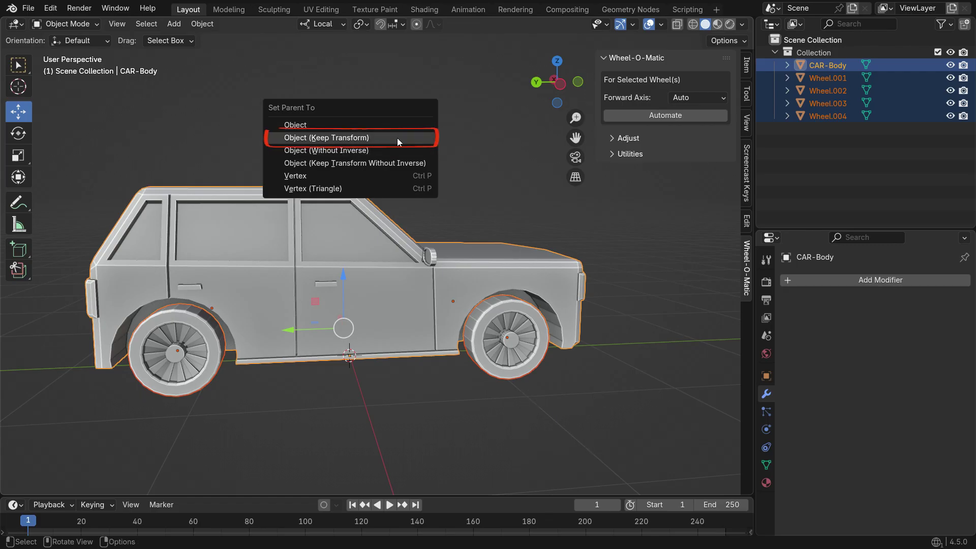
pyautogui.click(397, 142)
# Test-move CAR-Body to check that the parented wheels follow it, and cancel the move
pyautogui.scroll(-3, 310, 290)
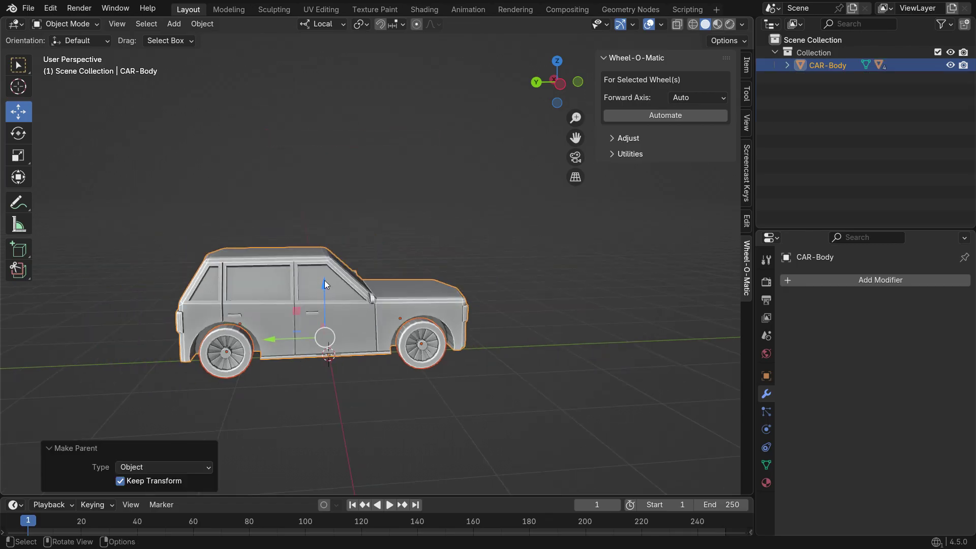
pyautogui.click(325, 264)
pyautogui.press('g')
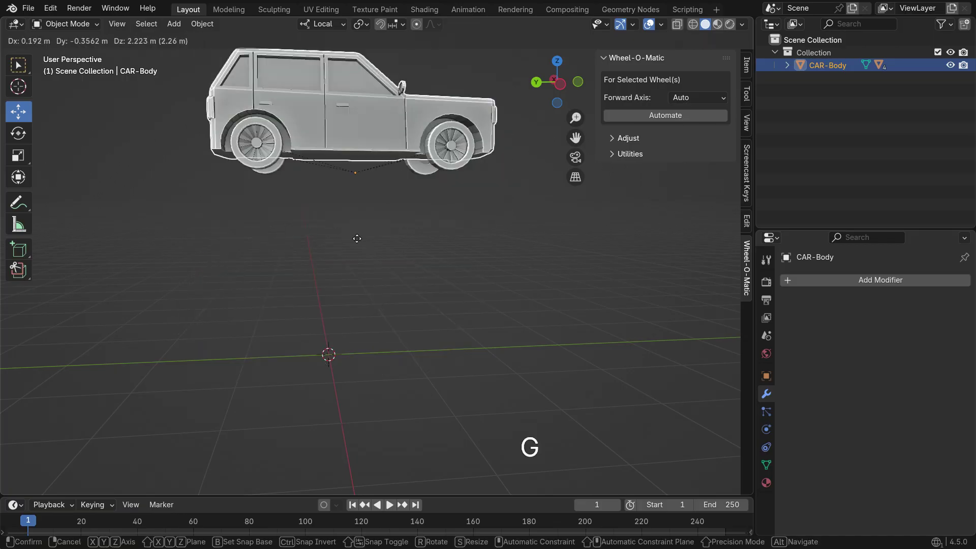
pyautogui.rightClick(361, 344)
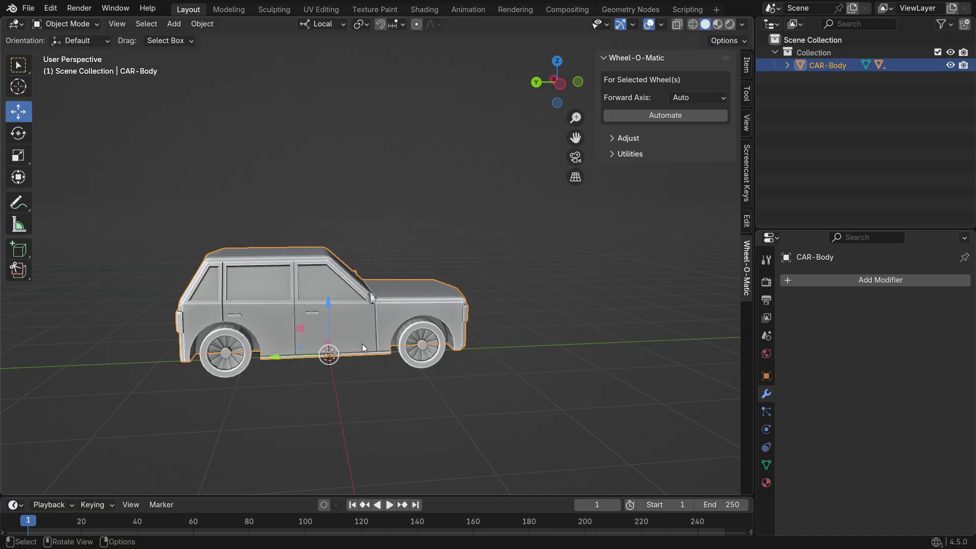
# Select all four wheels and automate their rotation with Wheel-O-Matic, using the Auto forward axis
pyautogui.moveTo(362, 344); pyautogui.dragTo(251, 376, button='middle')
pyautogui.click(251, 376)
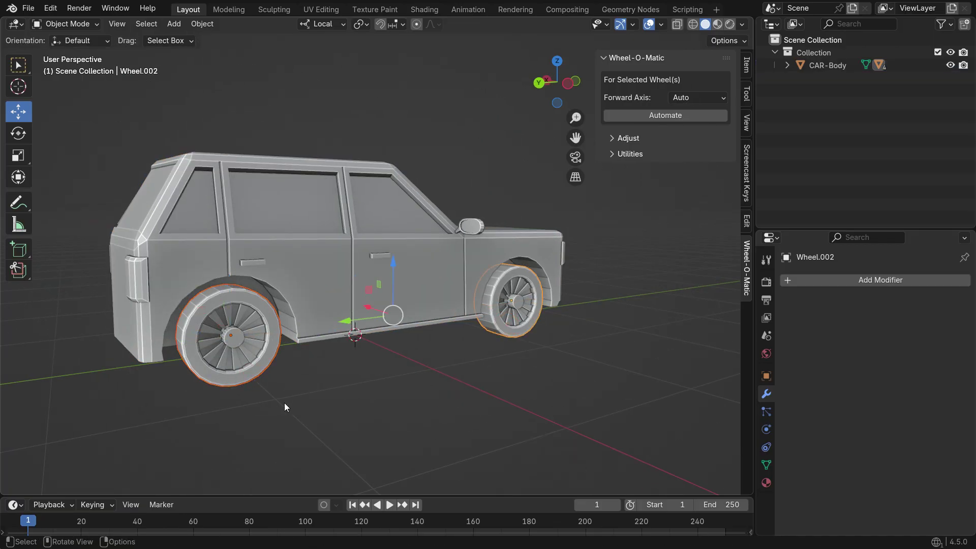
pyautogui.moveTo(283, 405); pyautogui.dragTo(456, 401, button='middle')
pyautogui.keyDown('shift'); pyautogui.click(456, 400); pyautogui.keyUp('shift')
pyautogui.keyDown('shift'); pyautogui.click(130, 331); pyautogui.keyUp('shift')
pyautogui.scroll(-5, 130, 331)
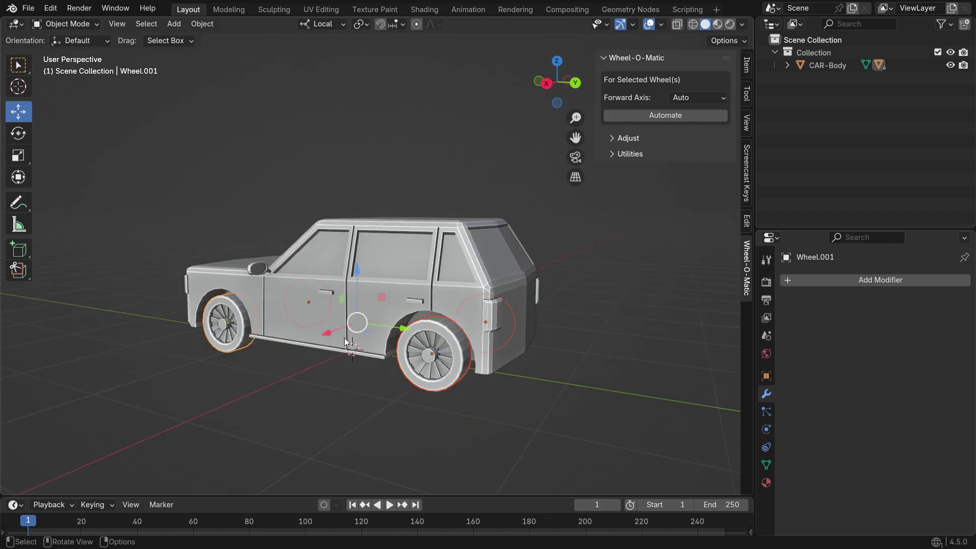
pyautogui.moveTo(386, 350); pyautogui.dragTo(470, 286, button='middle')
pyautogui.click(678, 115)
pyautogui.click(679, 117)
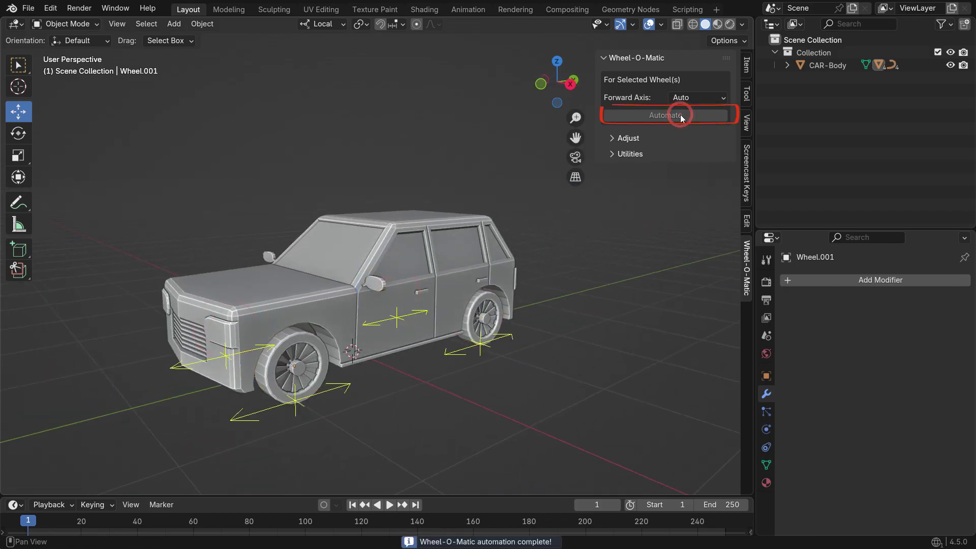
# Move CAR-Body about -0.47 m along its local Y axis to test the automated wheels
pyautogui.scroll(-3, 464, 359)
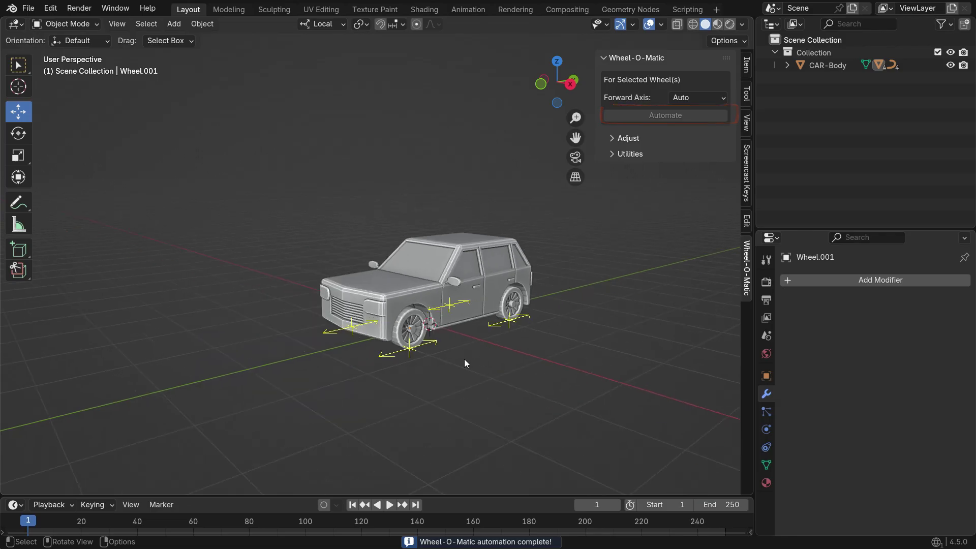
pyautogui.scroll(2, 466, 341)
pyautogui.click(468, 210)
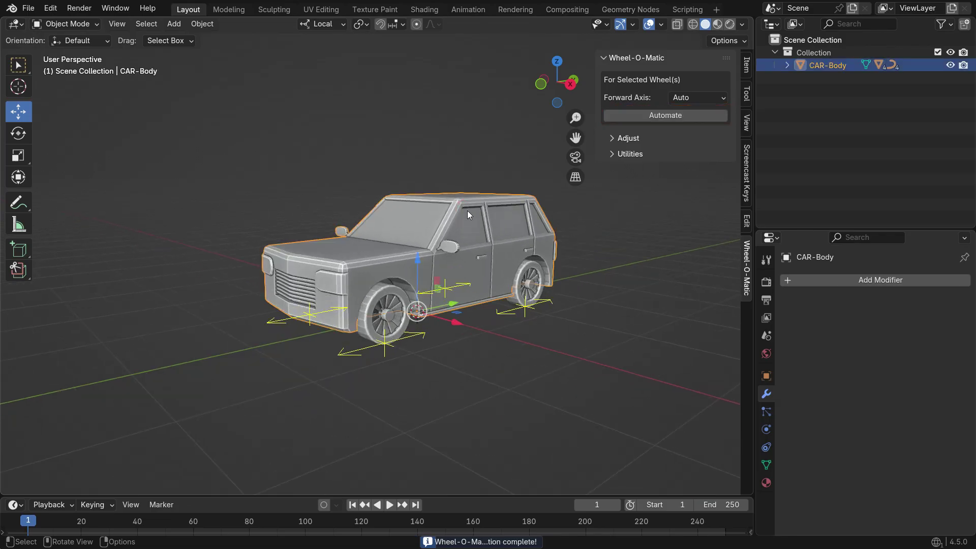
pyautogui.moveTo(453, 304); pyautogui.dragTo(374, 373)
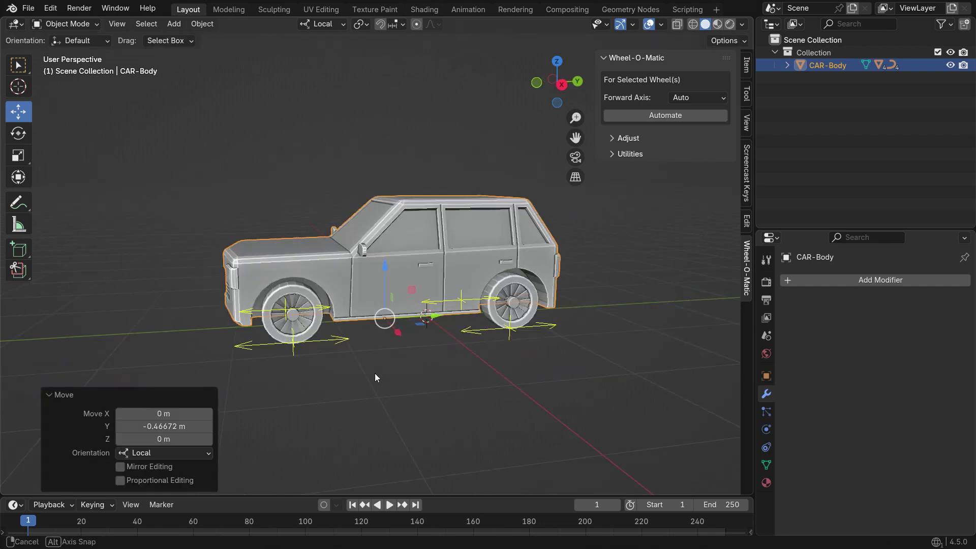
# Tilt CAR-Body about -25.4° around its local X axis and move it along its local Y axis
pyautogui.press('r')
pyautogui.press('x')
pyautogui.click(396, 395)
pyautogui.press('g')
pyautogui.press('y')
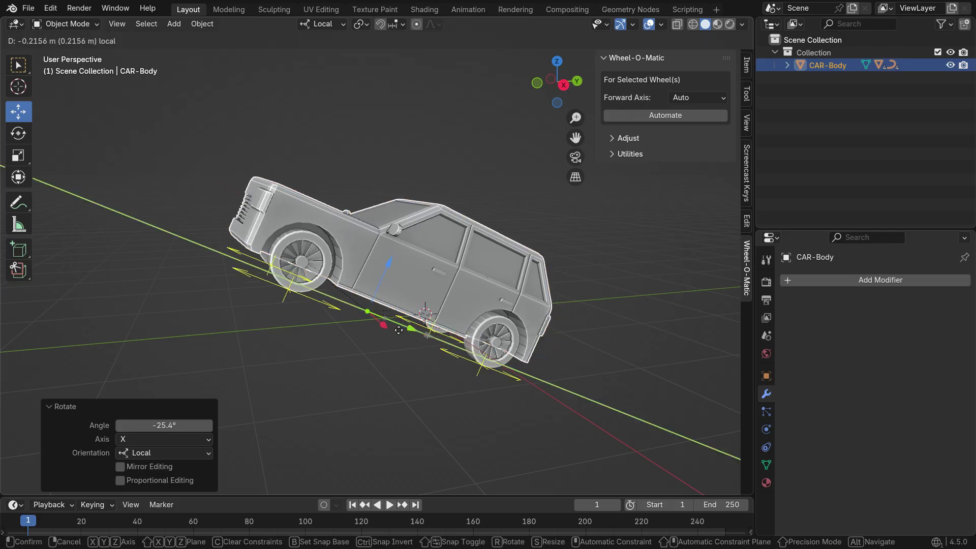
pyautogui.click(350, 355)
# Clear CAR-Body's rotation and turn it about 46.5° around its local Z axis
pyautogui.hotkey('alt', 'r')
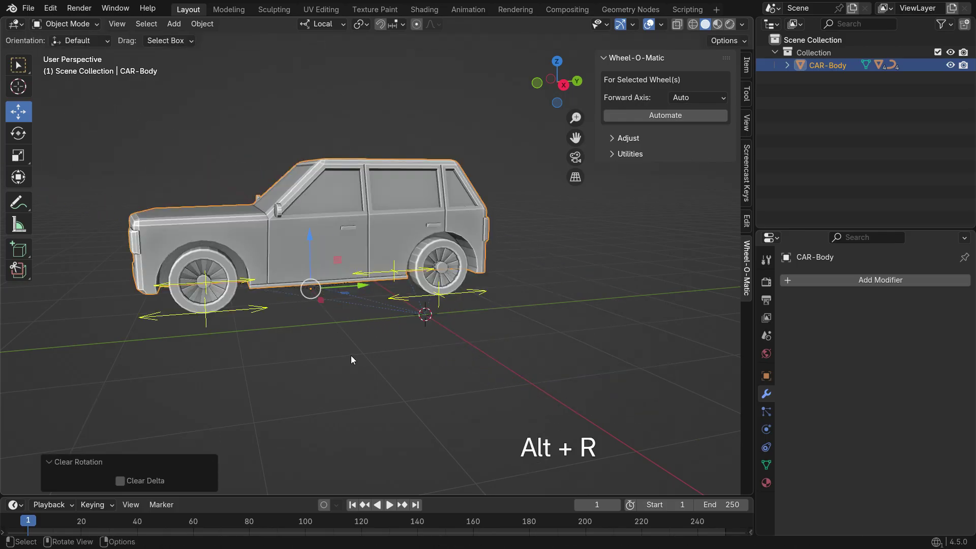
pyautogui.moveTo(350, 356); pyautogui.dragTo(416, 362, button='middle')
pyautogui.press('r')
pyautogui.click(518, 376)
pyautogui.moveTo(519, 376); pyautogui.dragTo(458, 376, button='middle')
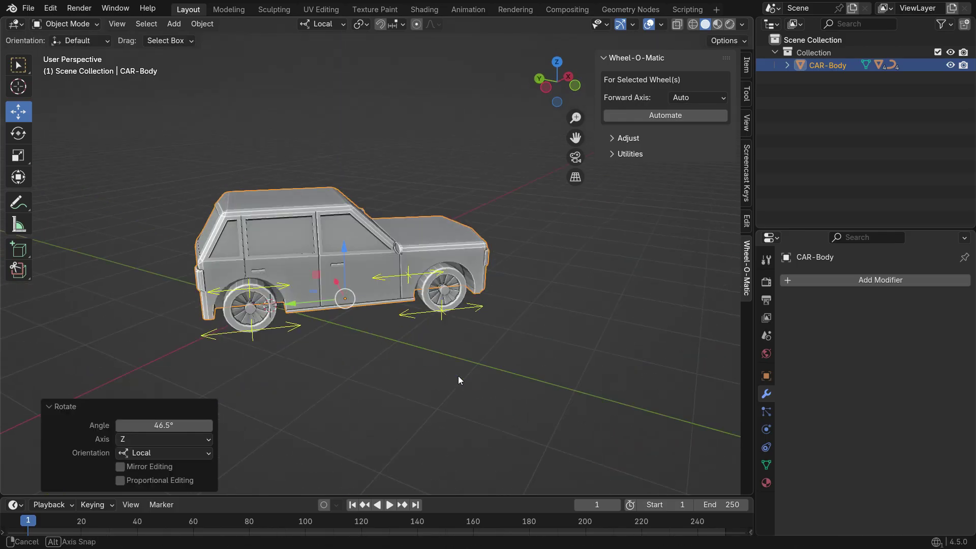
# Move the turned CAR-Body about 0.31 m along its local Y axis and inspect the wheels
pyautogui.press('g')
pyautogui.press('y')
pyautogui.click(358, 335)
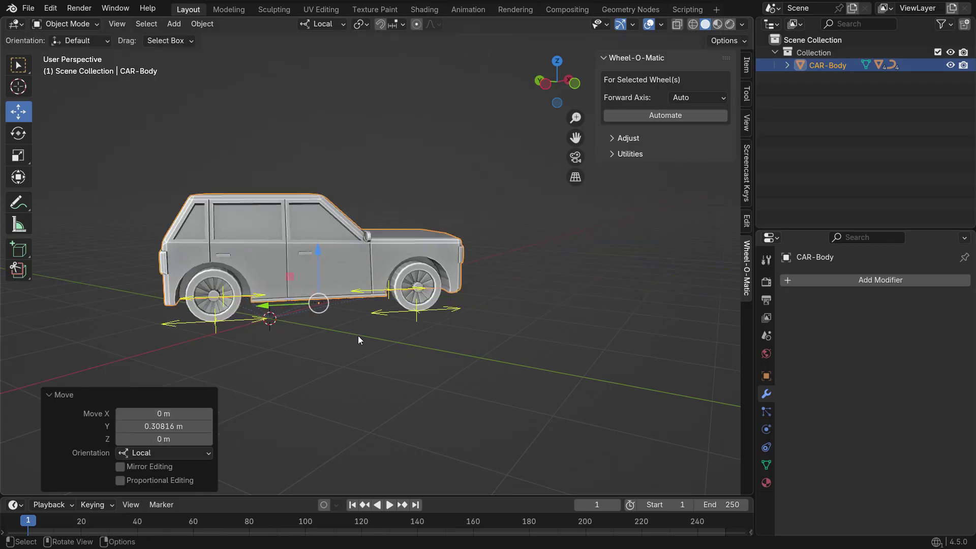
pyautogui.moveTo(358, 336); pyautogui.dragTo(124, 339, button='middle')
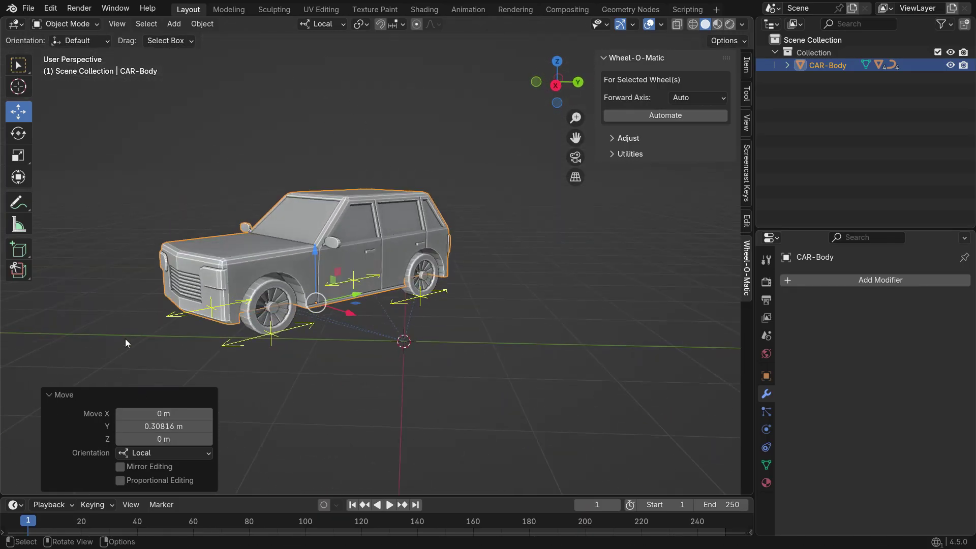
# Select front wheel Wheel.001 and set its Rotation Power to 0.2 in the Wheel-O-Matic adjustments
pyautogui.scroll(3, 248, 302)
pyautogui.click(266, 276)
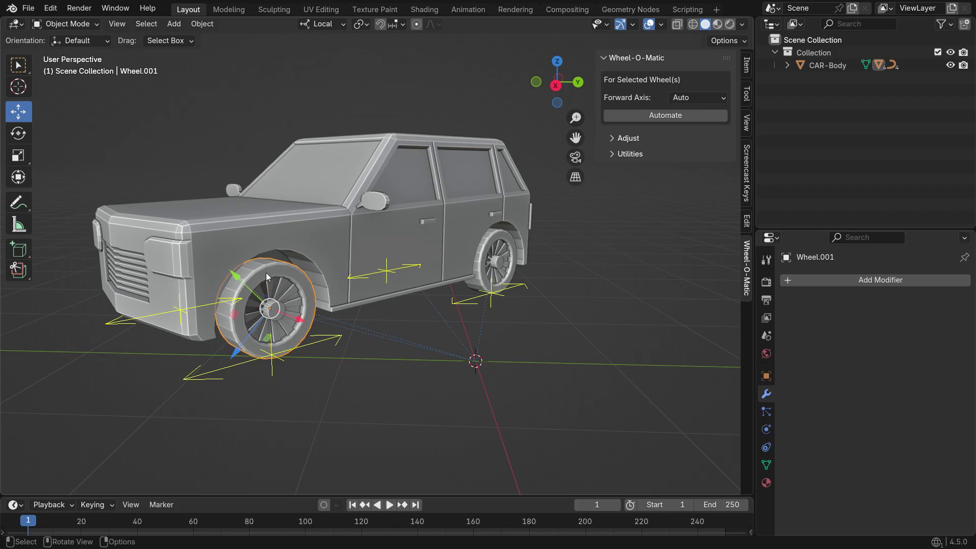
pyautogui.click(623, 137)
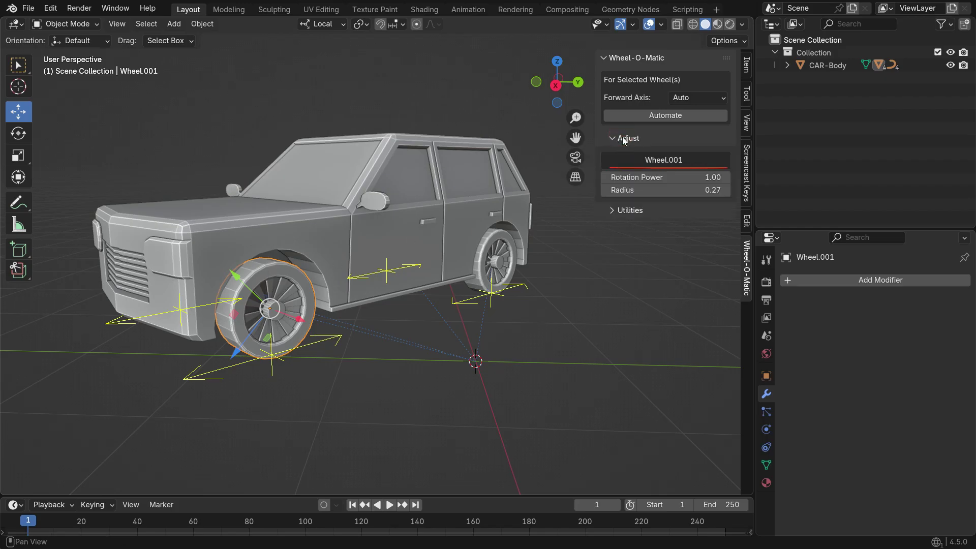
pyautogui.click(708, 179)
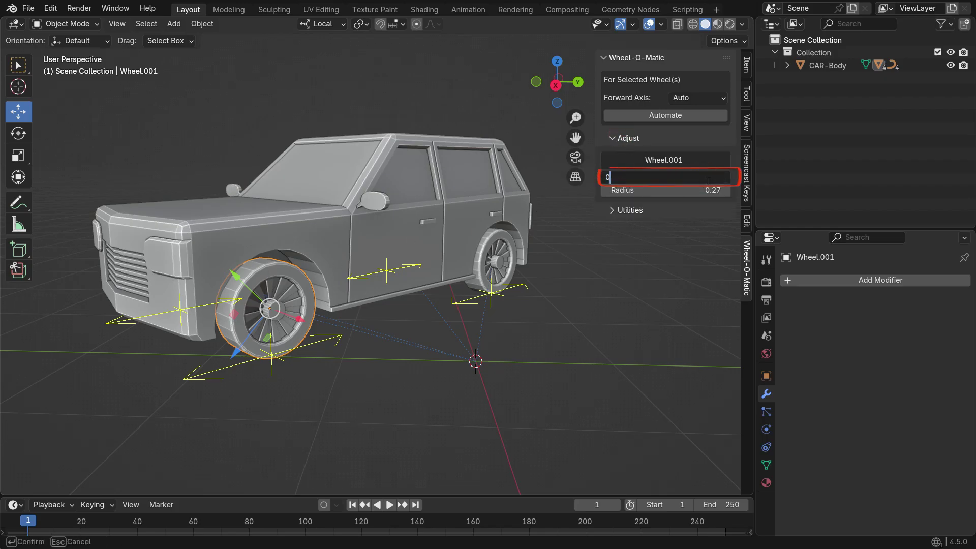
pyautogui.write('0.5')
pyautogui.press('Return')
# Move CAR-Body along its local Y axis twice to test Wheel.001, rechecking its Rotation Power between the moves
pyautogui.click(422, 299)
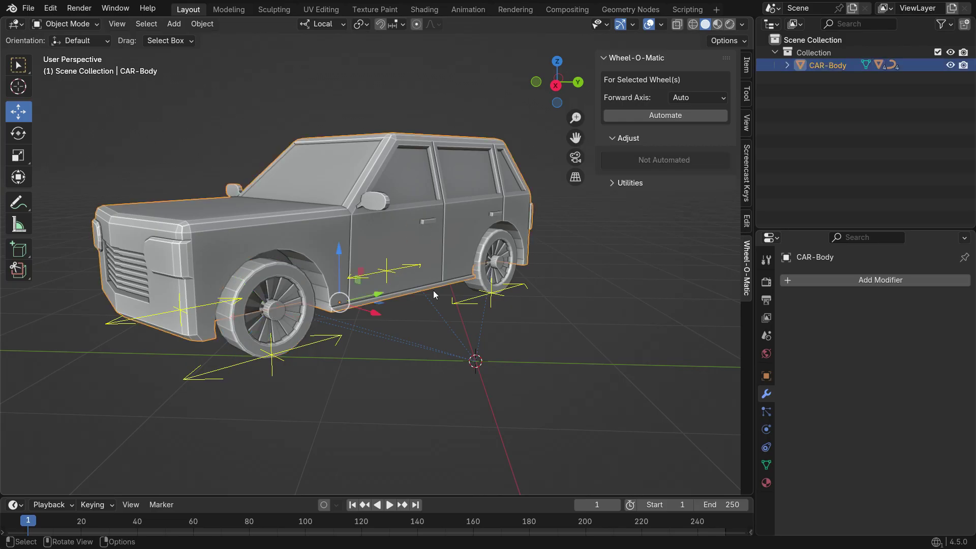
pyautogui.moveTo(432, 290); pyautogui.dragTo(345, 302)
pyautogui.click(224, 305)
pyautogui.click(693, 178)
pyautogui.press('Escape')
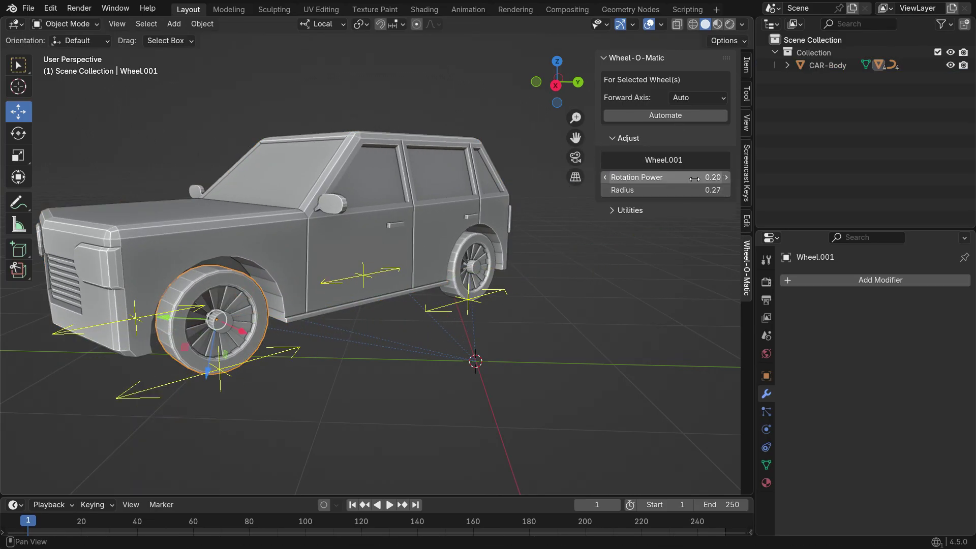
pyautogui.click(437, 244)
pyautogui.moveTo(350, 305); pyautogui.dragTo(407, 330)
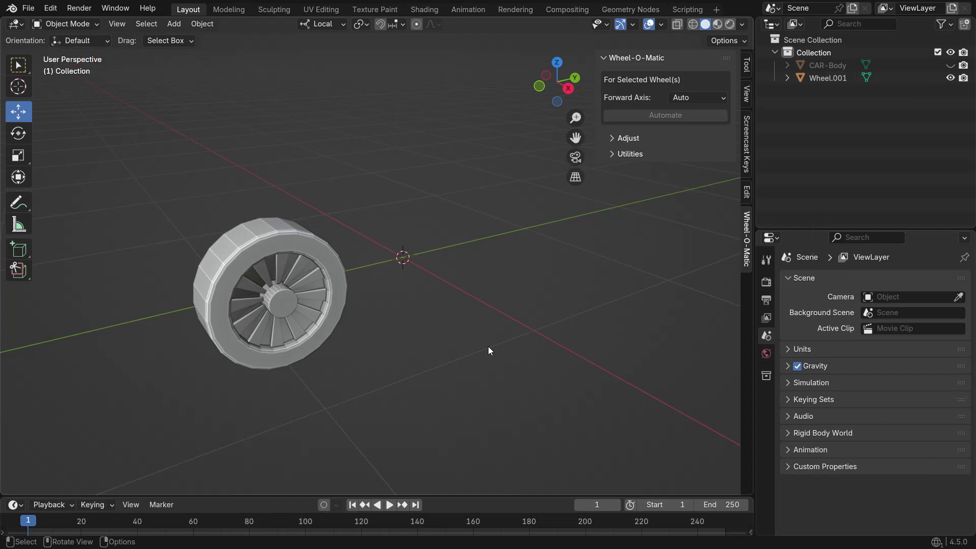
# Snap the 3D cursor to the origin of Wheel.001 and add a single-bone armature there
pyautogui.click(316, 257)
pyautogui.hotkey('shift', 's')
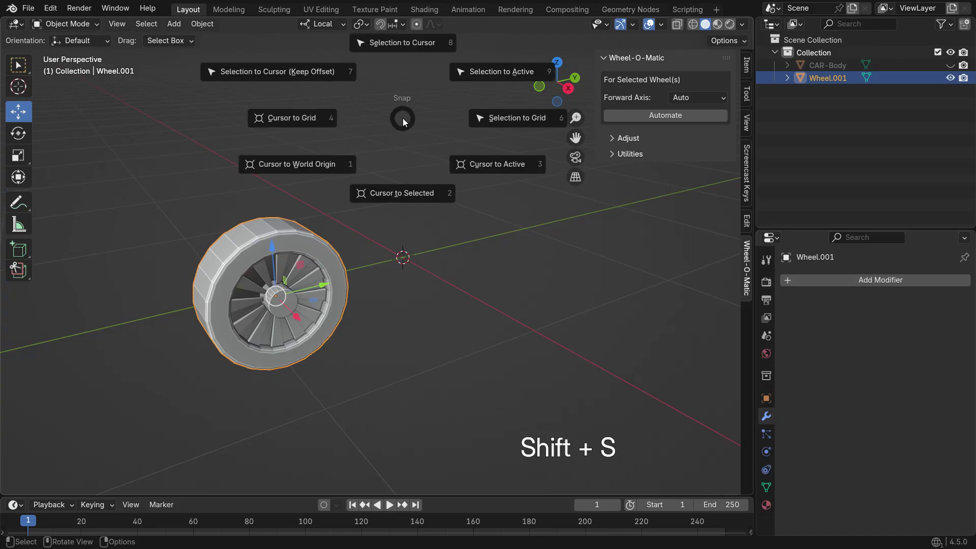
pyautogui.click(408, 199)
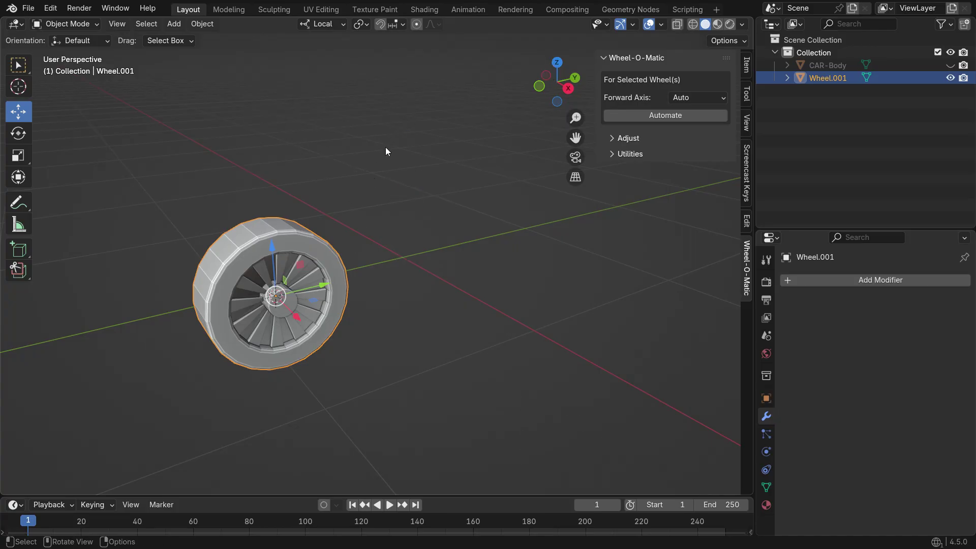
pyautogui.hotkey('shift', 'a')
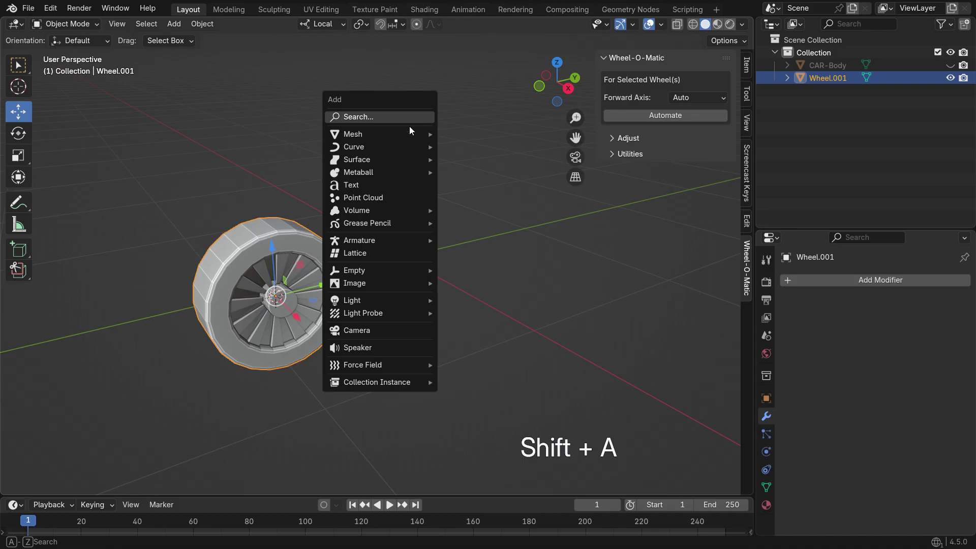
pyautogui.moveTo(407, 240)
pyautogui.click(513, 239)
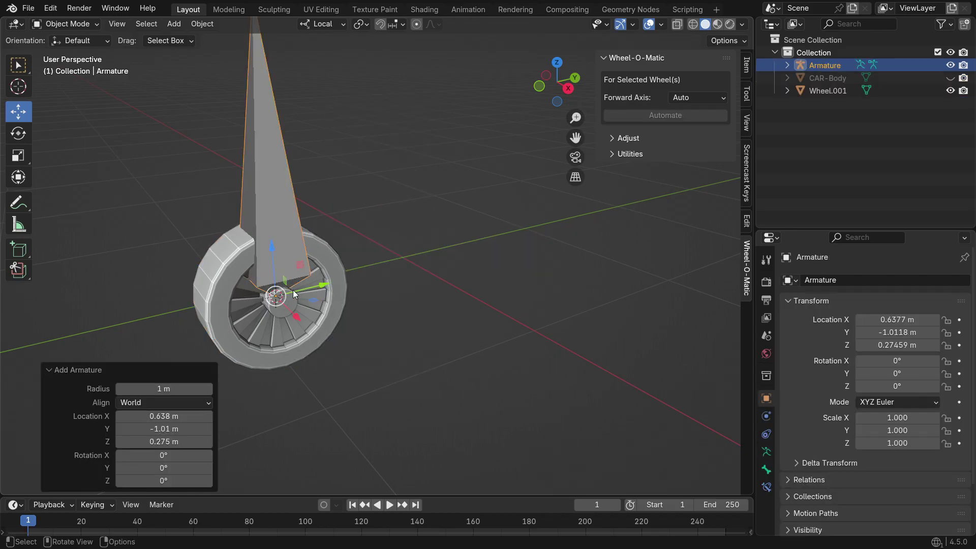
# Enter Edit Mode on the armature and move its bone down so it spans the wheel
pyautogui.scroll(-2, 320, 329)
pyautogui.moveTo(319, 328); pyautogui.dragTo(323, 343, button='middle')
pyautogui.press('Tab')
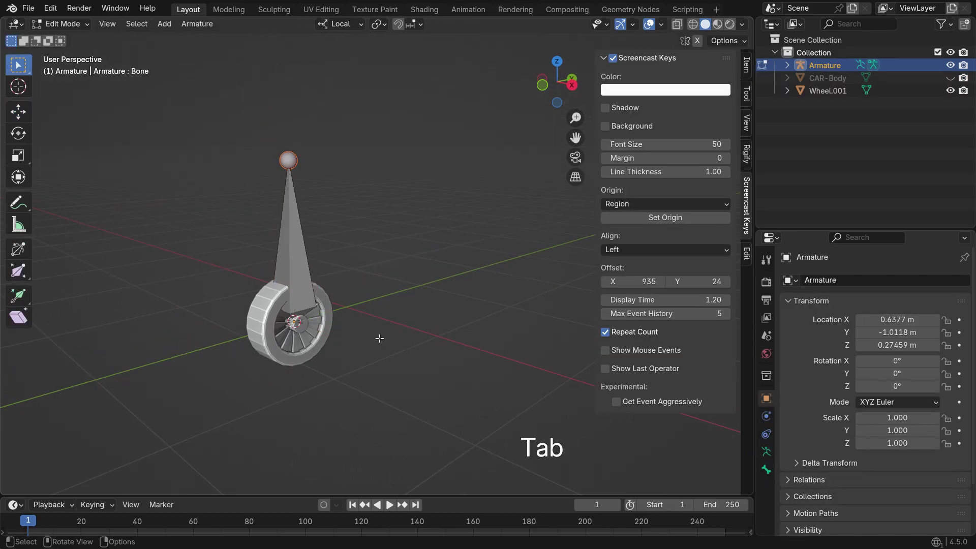
pyautogui.click(297, 256)
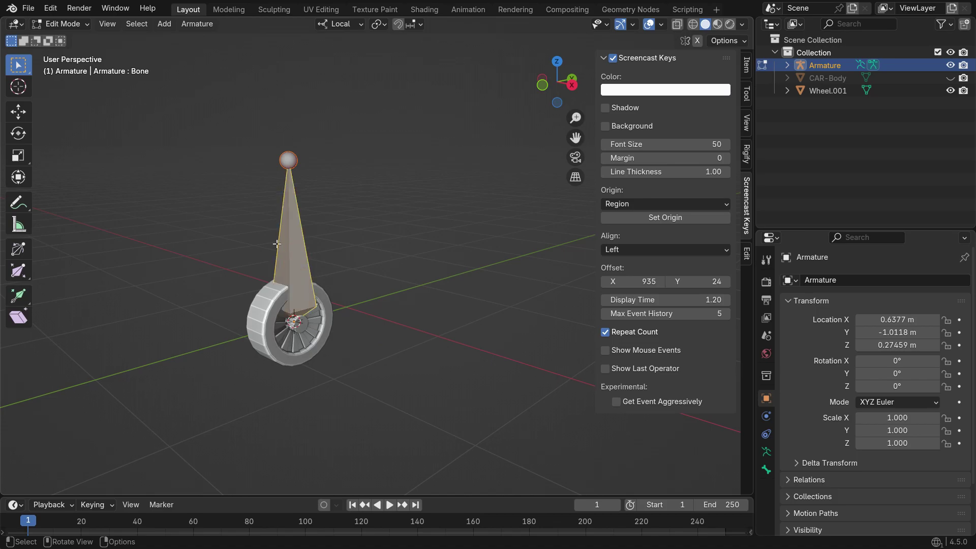
pyautogui.click(18, 111)
pyautogui.moveTo(290, 184); pyautogui.dragTo(290, 265)
# Select the bone's upper tip and snap it to the 3D cursor at the wheel's centre
pyautogui.press('KP_Decimal')
pyautogui.click(311, 95)
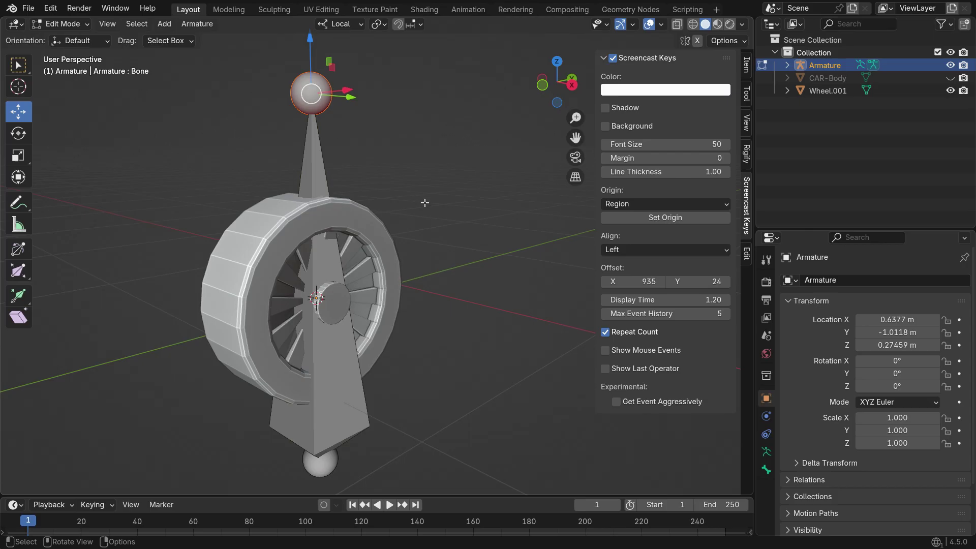
pyautogui.hotkey('shift', 's')
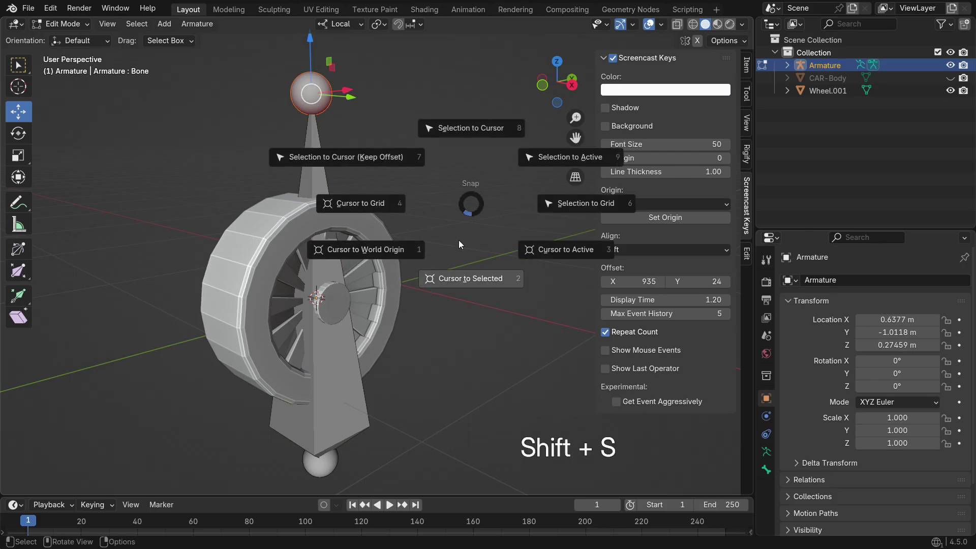
pyautogui.click(456, 128)
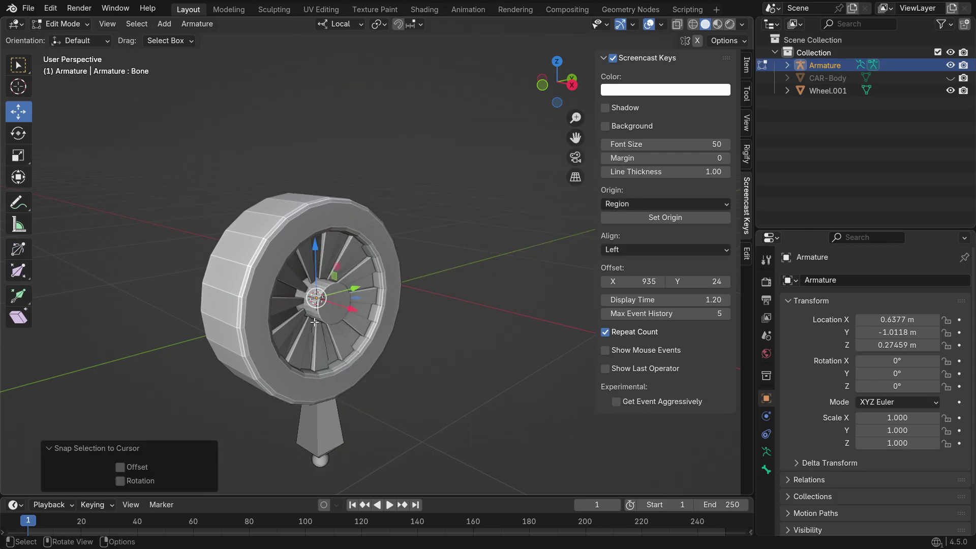
# Extrude a second bone about 0.28 m along local X from the bone tip at the wheel's centre
pyautogui.moveTo(315, 322); pyautogui.dragTo(314, 350, button='middle')
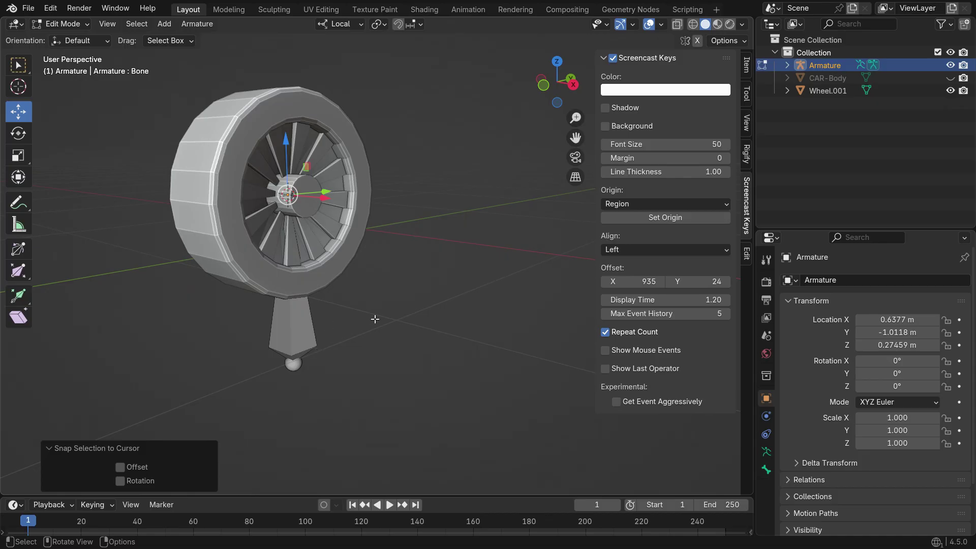
pyautogui.press('e')
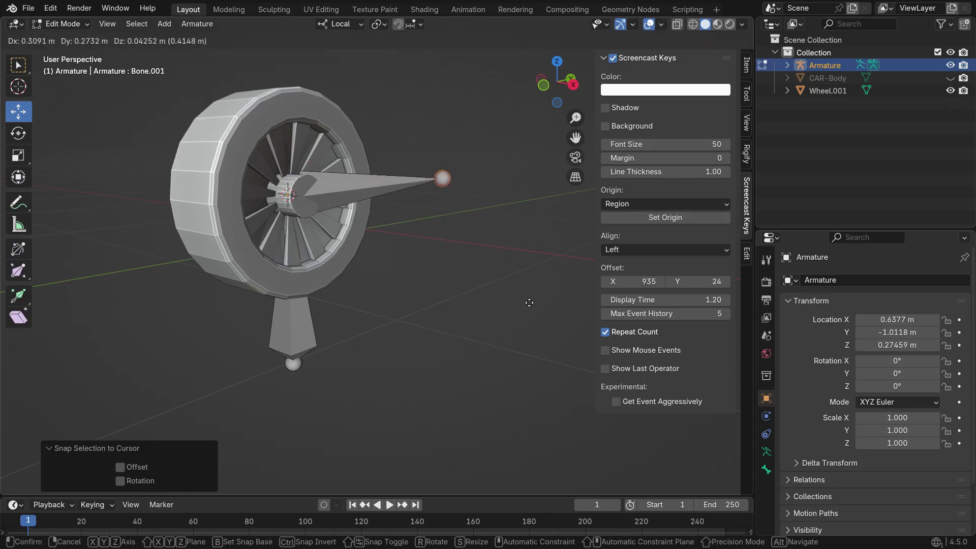
pyautogui.press('x')
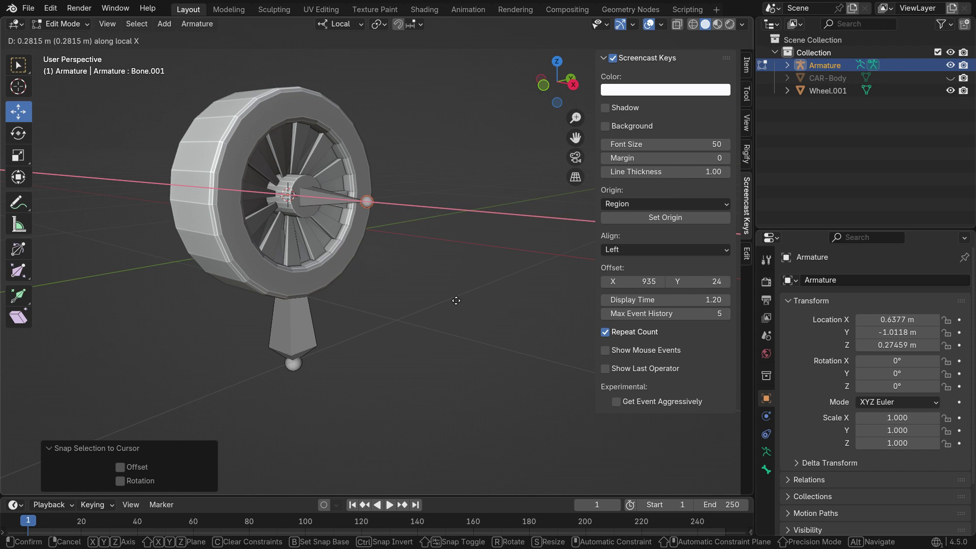
pyautogui.click(455, 300)
pyautogui.moveTo(456, 301); pyautogui.dragTo(383, 311, button='middle')
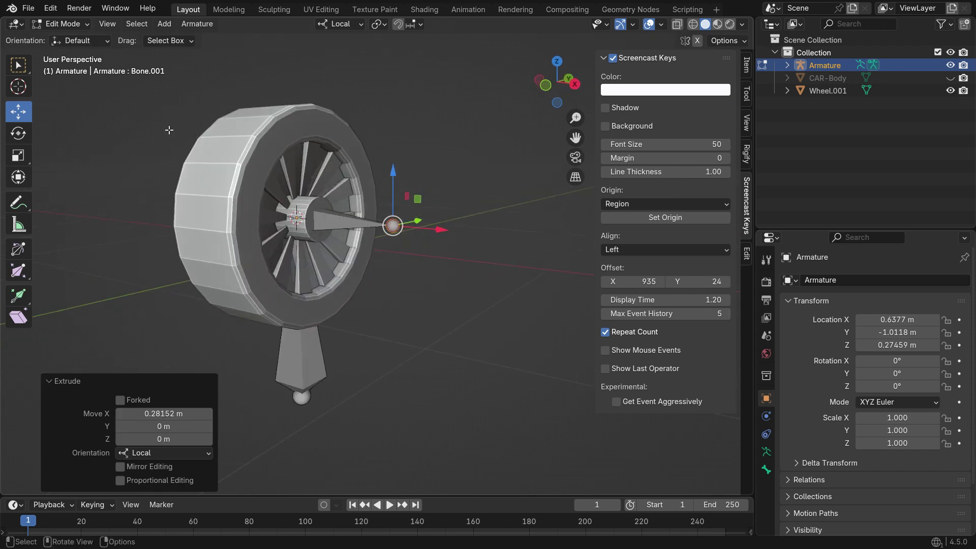
# In Pose Mode, automate the extruded hub bone with Wheel-O-Matic, using Wheel.001 as its Reference Wheel Geo and the Auto forward axis
pyautogui.click(75, 24)
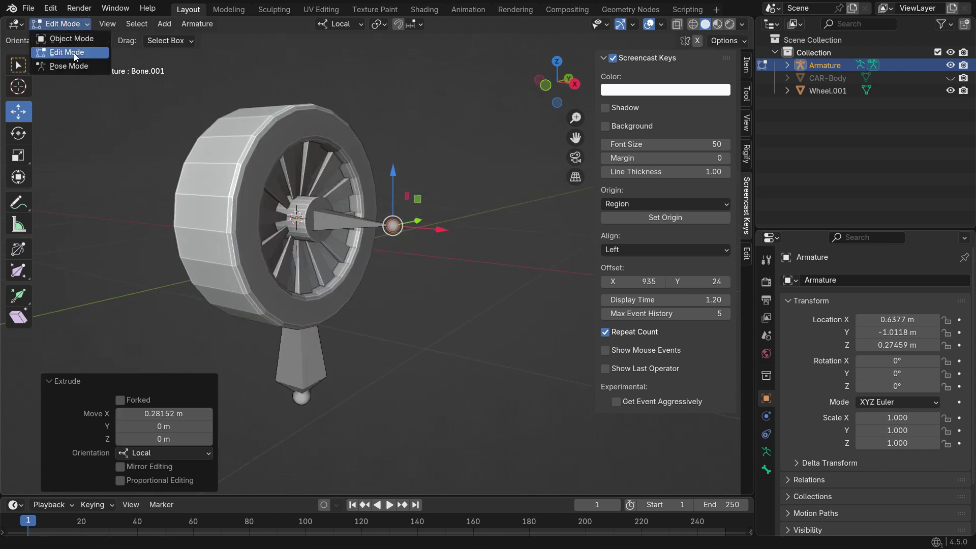
pyautogui.click(74, 67)
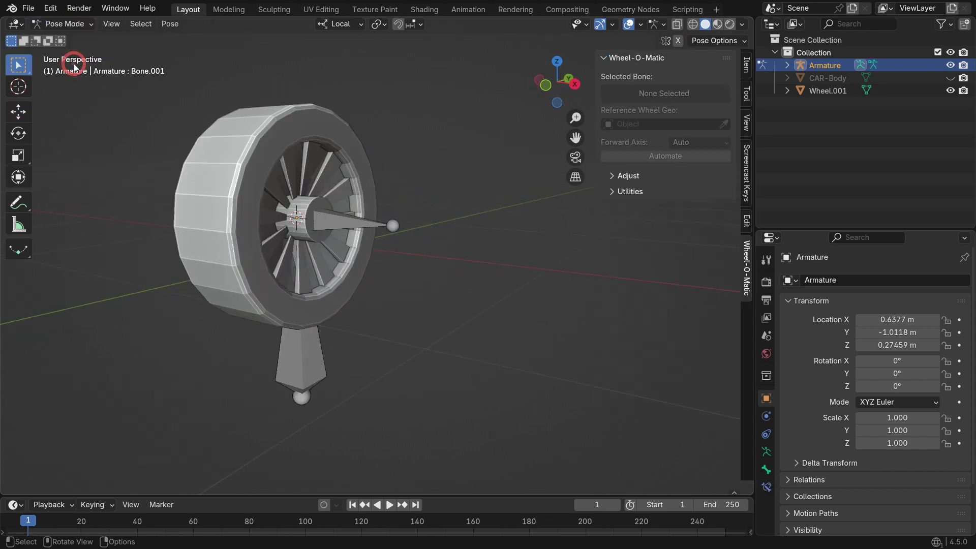
pyautogui.click(344, 223)
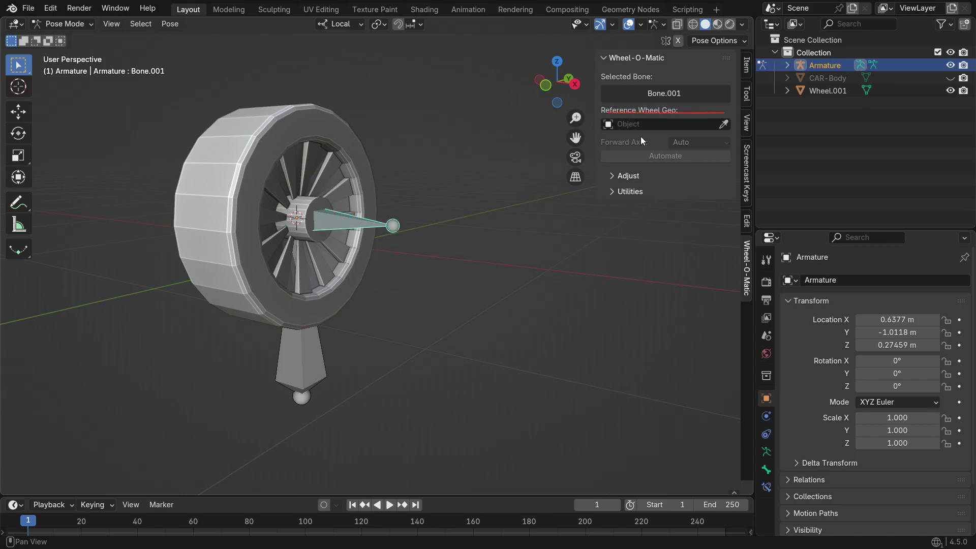
pyautogui.click(723, 125)
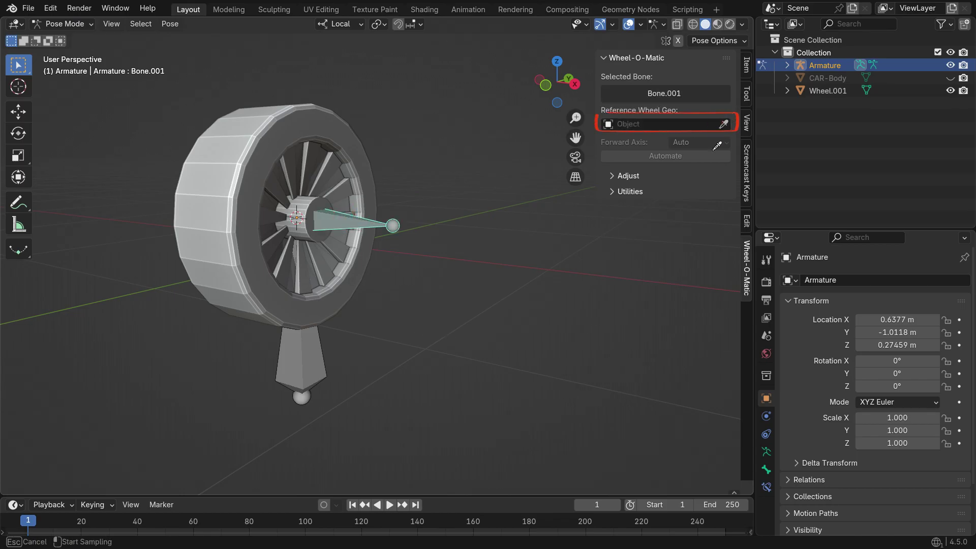
pyautogui.click(312, 114)
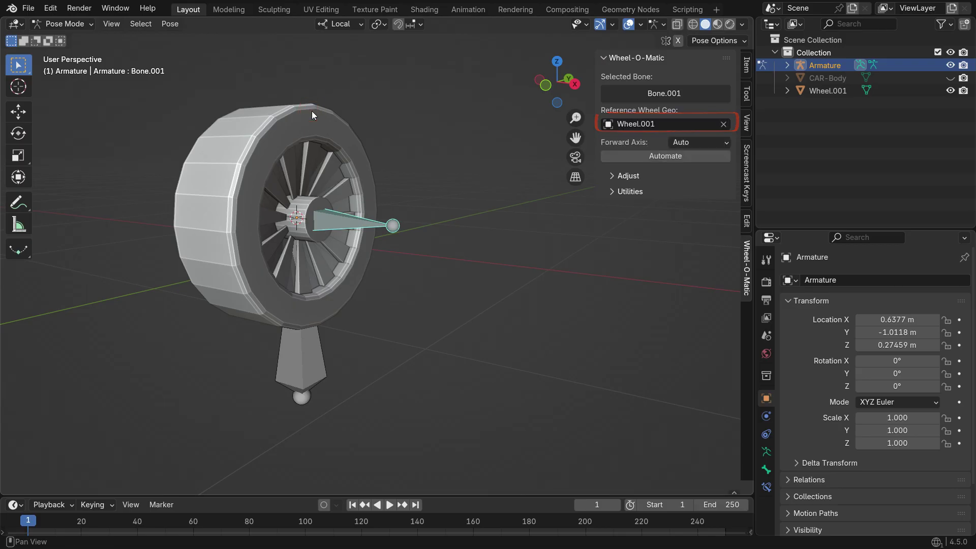
pyautogui.click(686, 159)
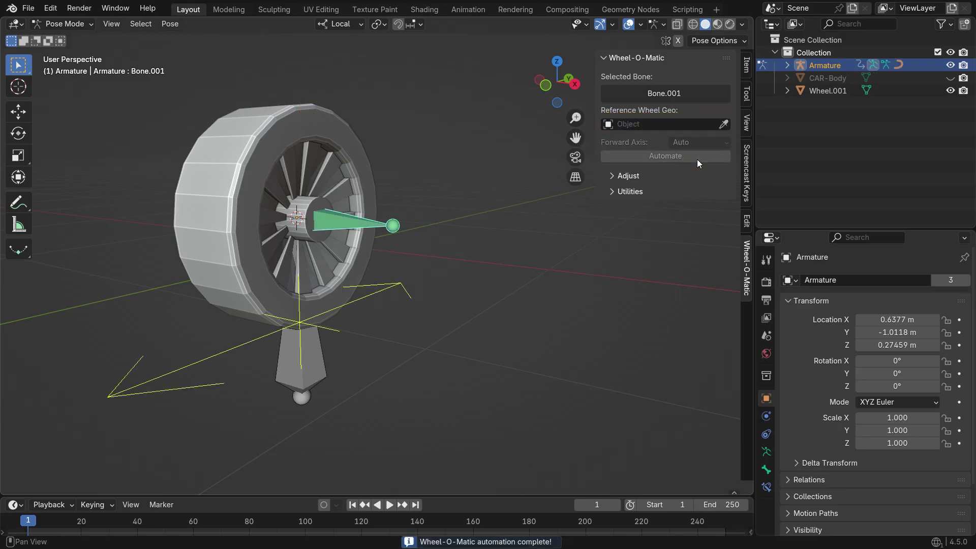
# Test-move the vertical root bone along its local Z axis, and undo the move
pyautogui.click(307, 353)
pyautogui.scroll(-5, 409, 260)
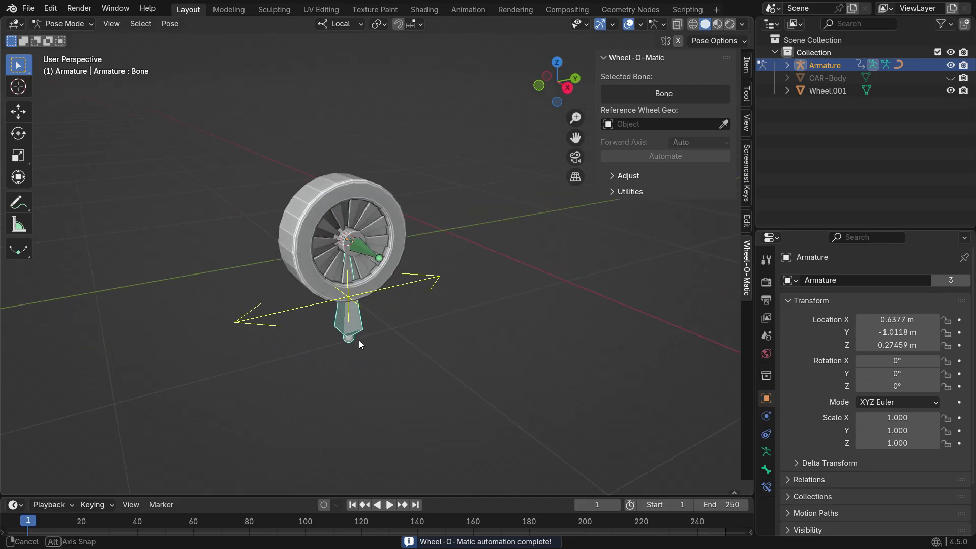
pyautogui.click(18, 111)
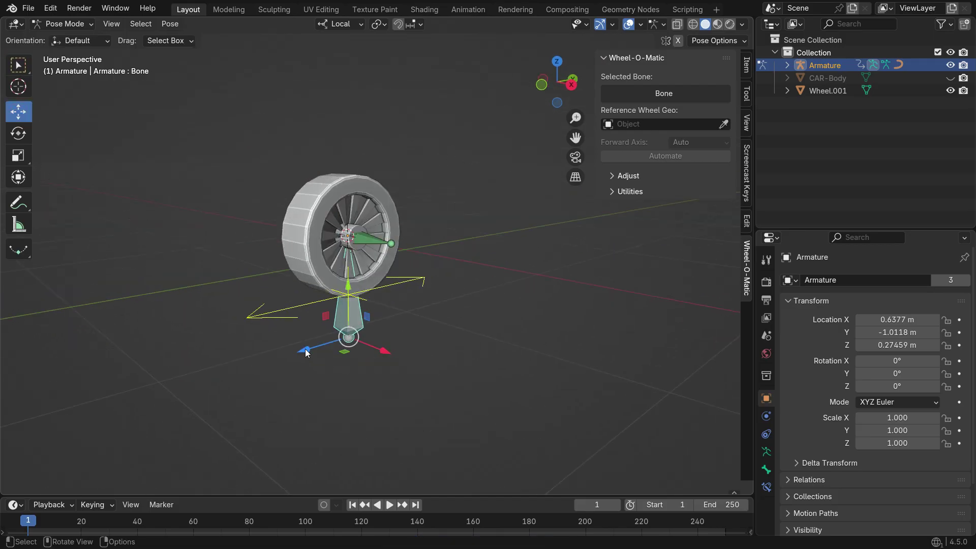
pyautogui.moveTo(307, 352); pyautogui.dragTo(449, 347)
pyautogui.hotkey('ctrl', 'z')
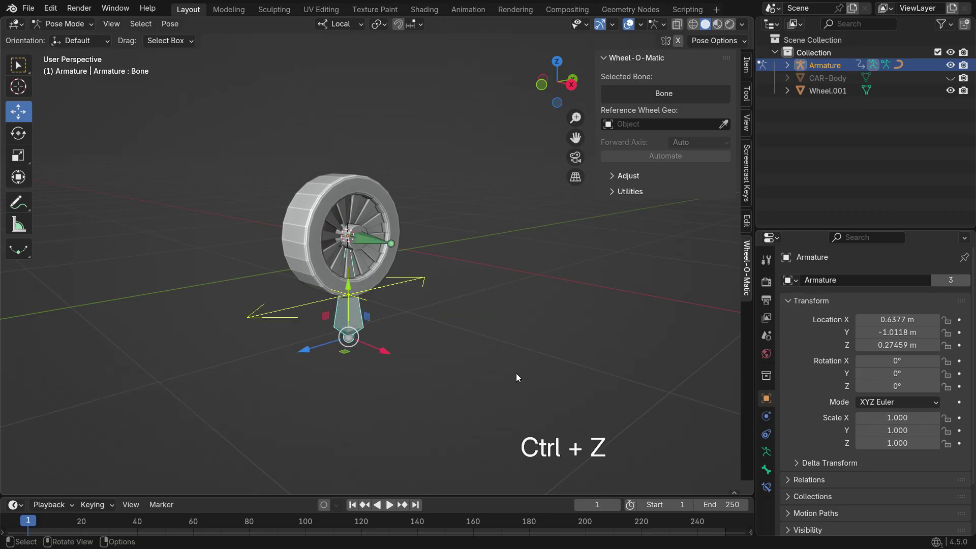
# Make the horizontal hub bone active, and in Object Mode parent Wheel.001 to it with the Bone option
pyautogui.scroll(2, 370, 290)
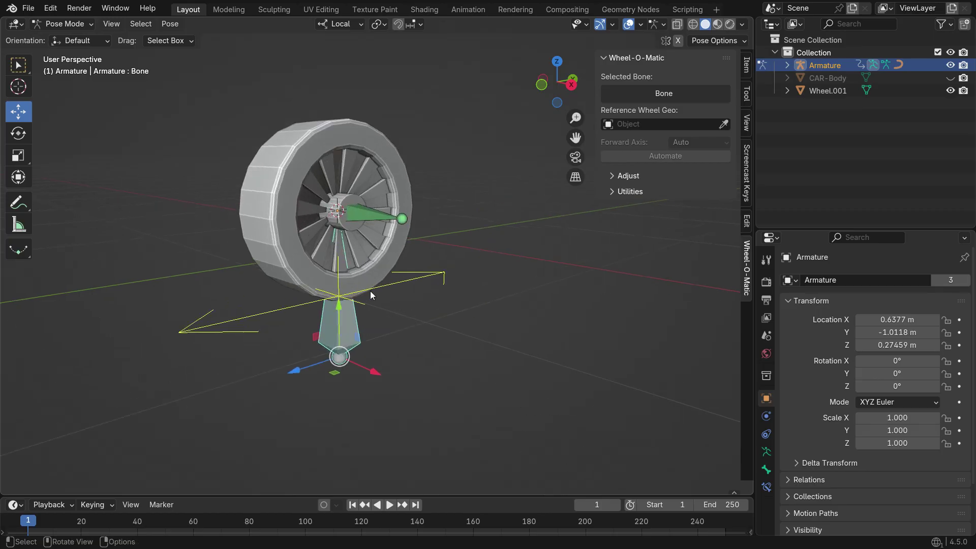
pyautogui.click(379, 221)
pyautogui.click(68, 24)
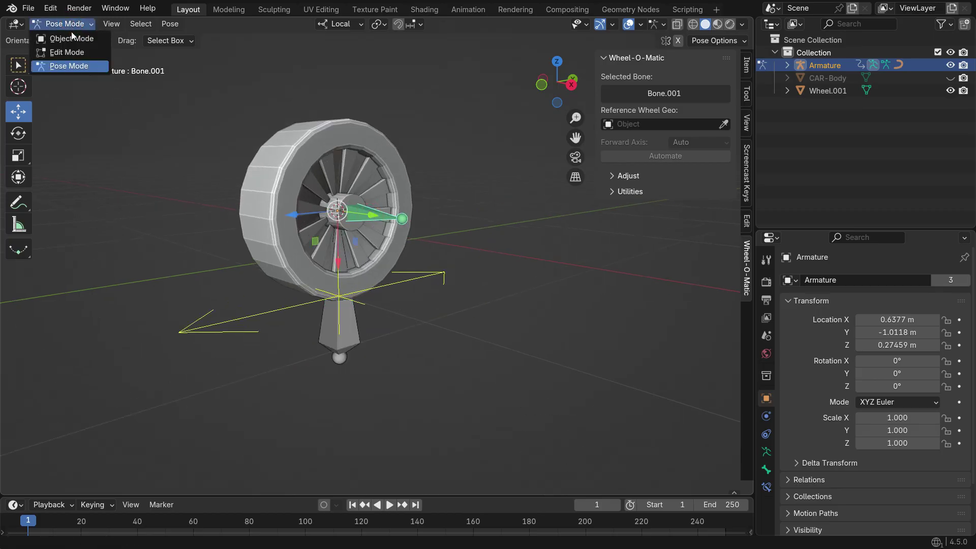
pyautogui.click(71, 36)
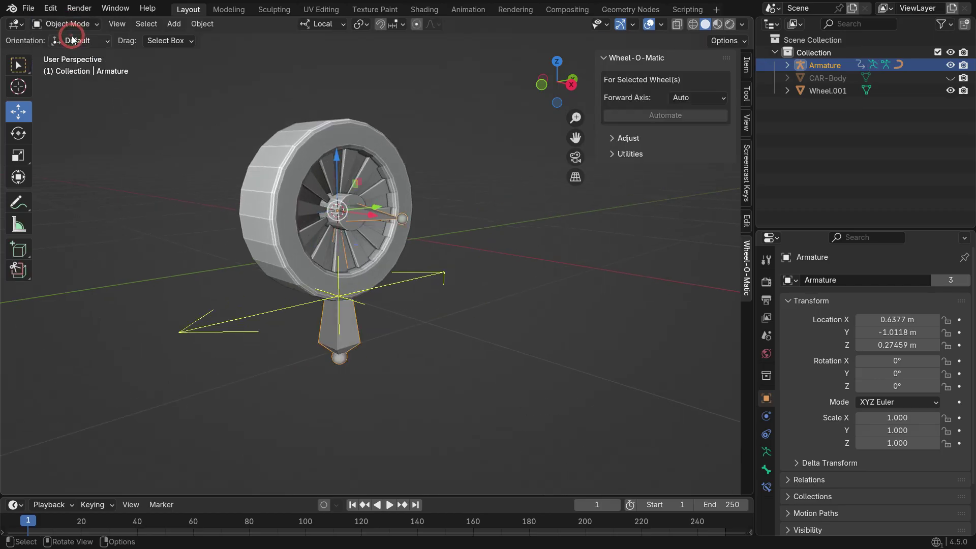
pyautogui.click(390, 153)
pyautogui.press('shift')
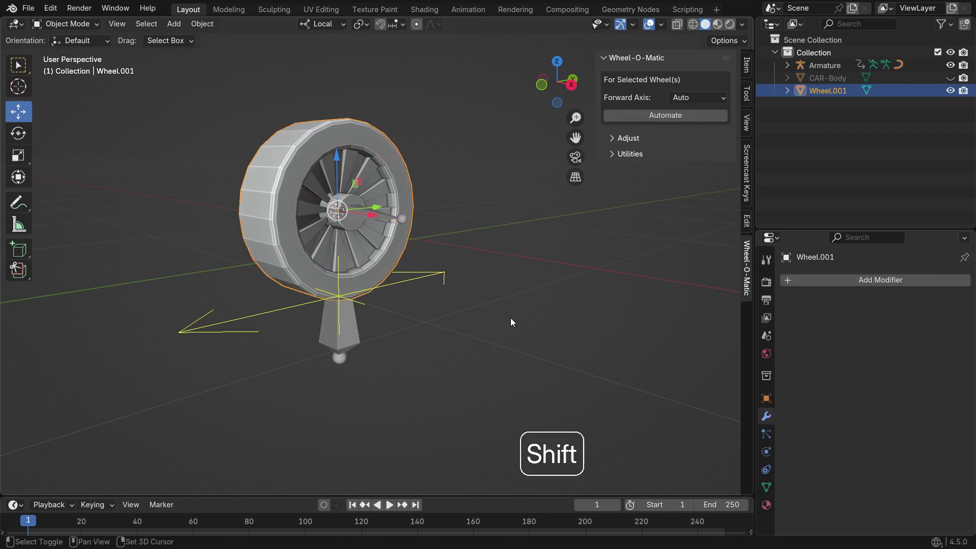
pyautogui.keyDown('shift'); pyautogui.click(351, 333); pyautogui.keyUp('shift')
pyautogui.hotkey('ctrl', 'p')
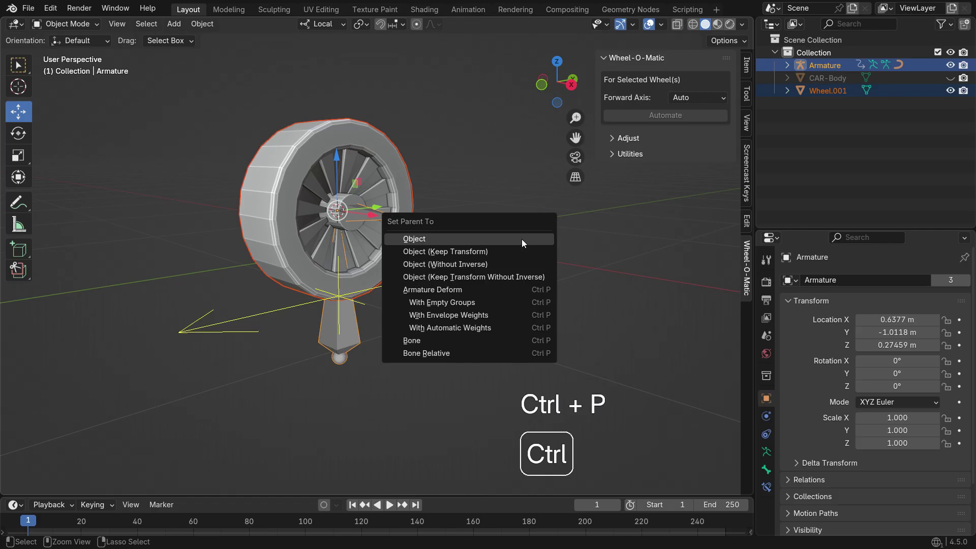
pyautogui.click(489, 340)
# Return the armature to Pose Mode and move the vertical root bone about -0.19 m along its local Z axis
pyautogui.click(350, 341)
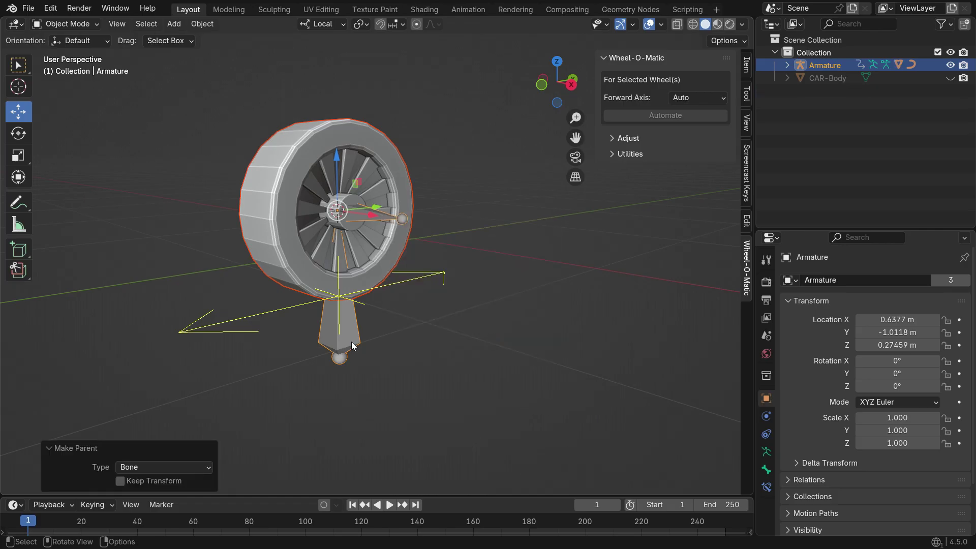
pyautogui.click(85, 25)
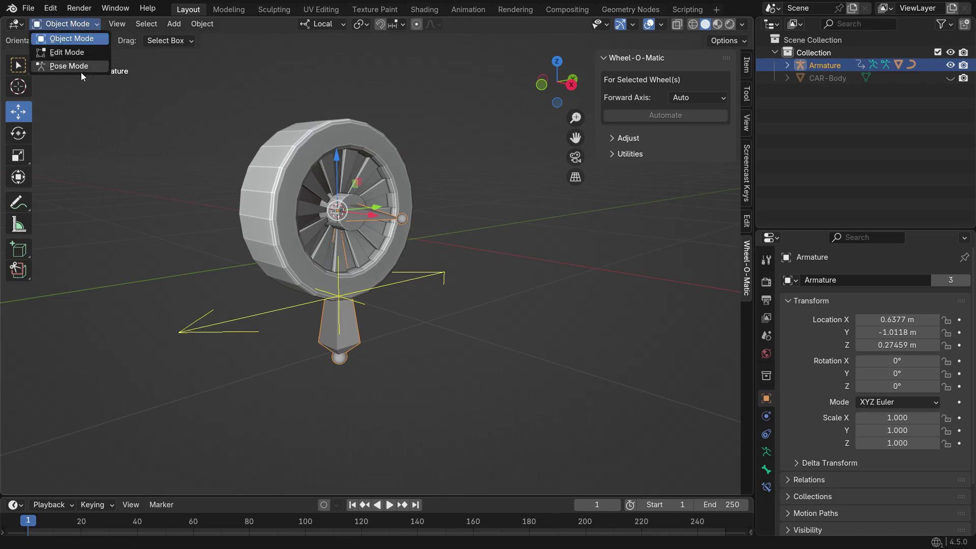
pyautogui.click(69, 66)
pyautogui.click(354, 337)
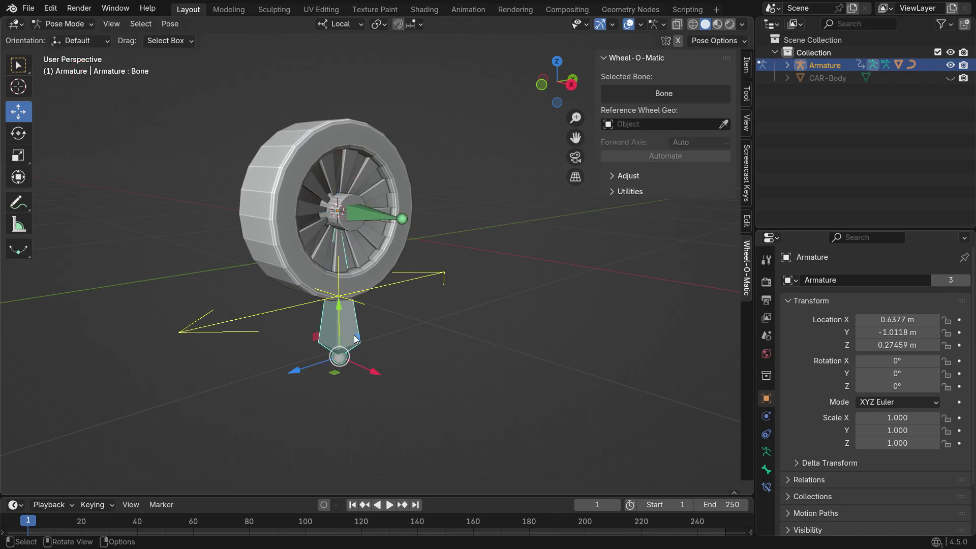
pyautogui.moveTo(299, 371); pyautogui.dragTo(458, 348)
# Rotate the root bone about its local Y and X axes and move it about -0.76 m along local Z to test the wheel
pyautogui.press('r')
pyautogui.press('y')
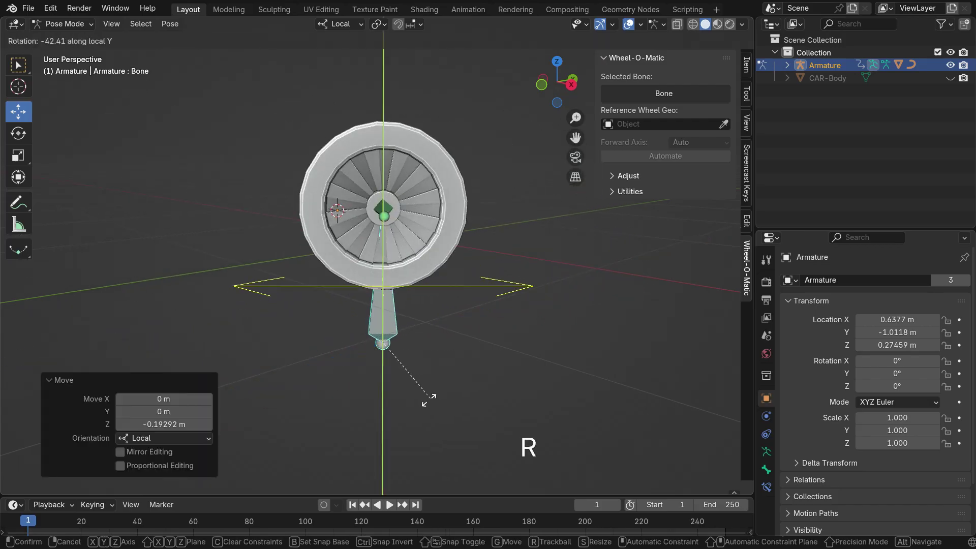
pyautogui.click(380, 371)
pyautogui.moveTo(331, 354); pyautogui.dragTo(416, 279)
pyautogui.press('r')
pyautogui.press('x')
pyautogui.click(340, 386)
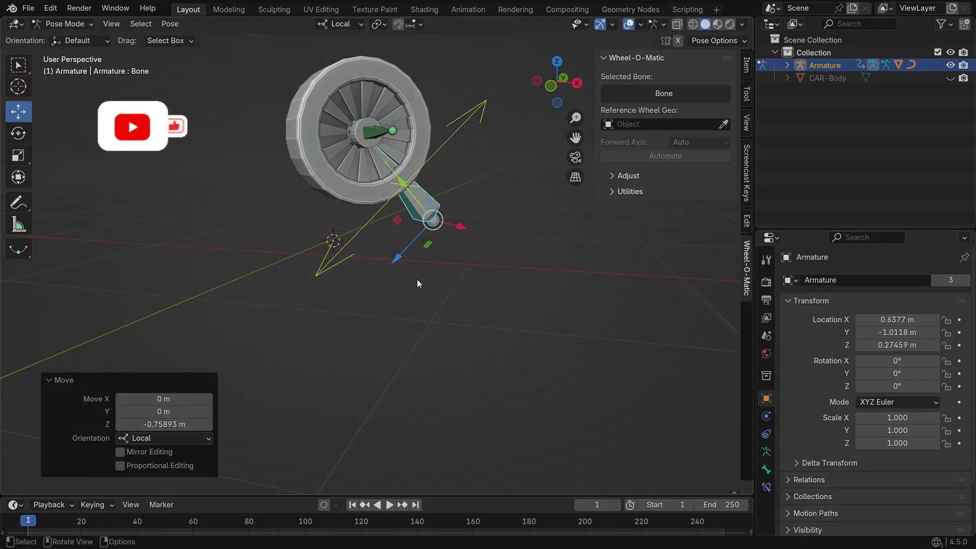